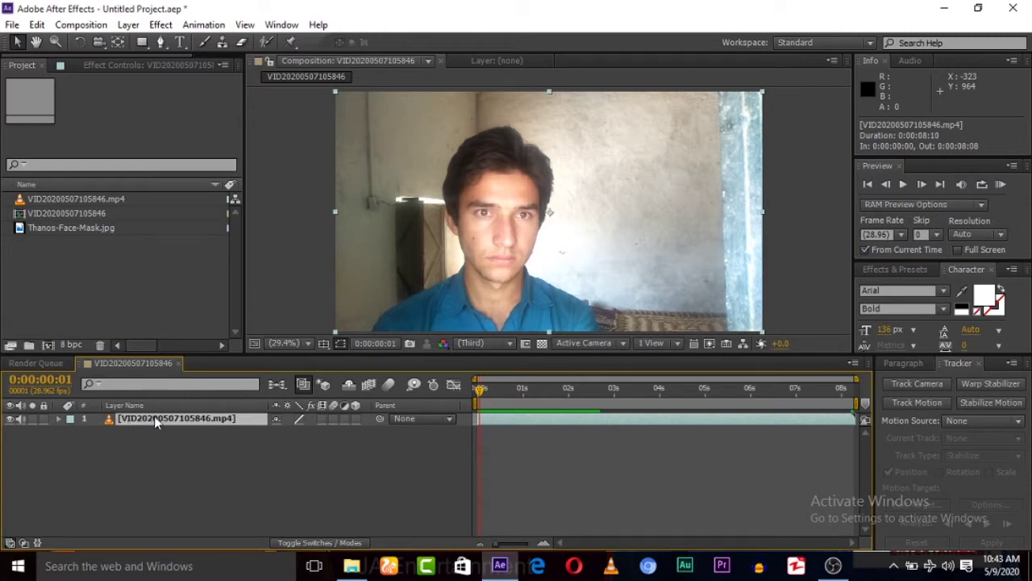
# Duplicate the VID20200507105846.mp4 video layer and hide the lower copy
pyautogui.hotkey('ctrl', 's')
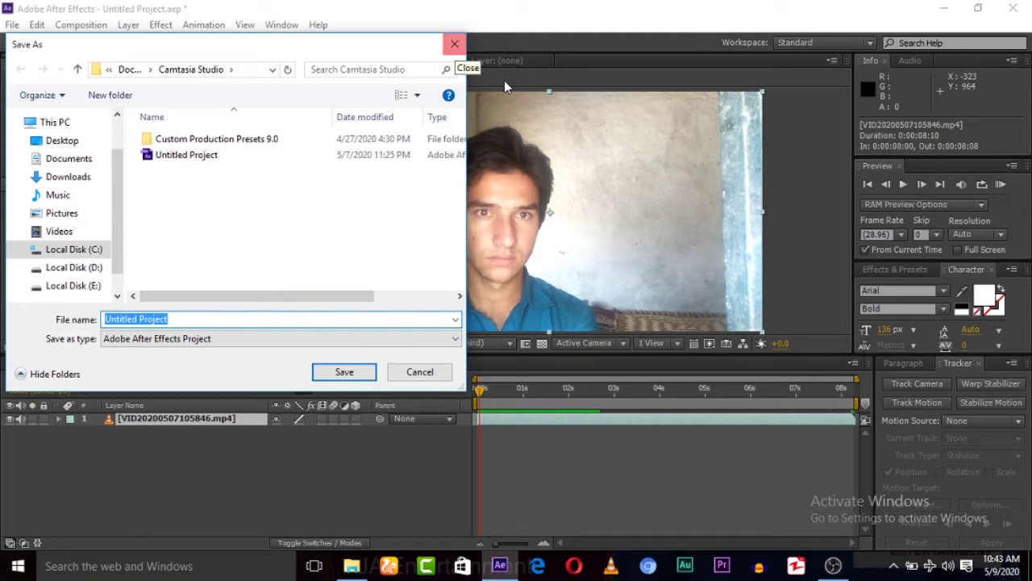
pyautogui.click(455, 47)
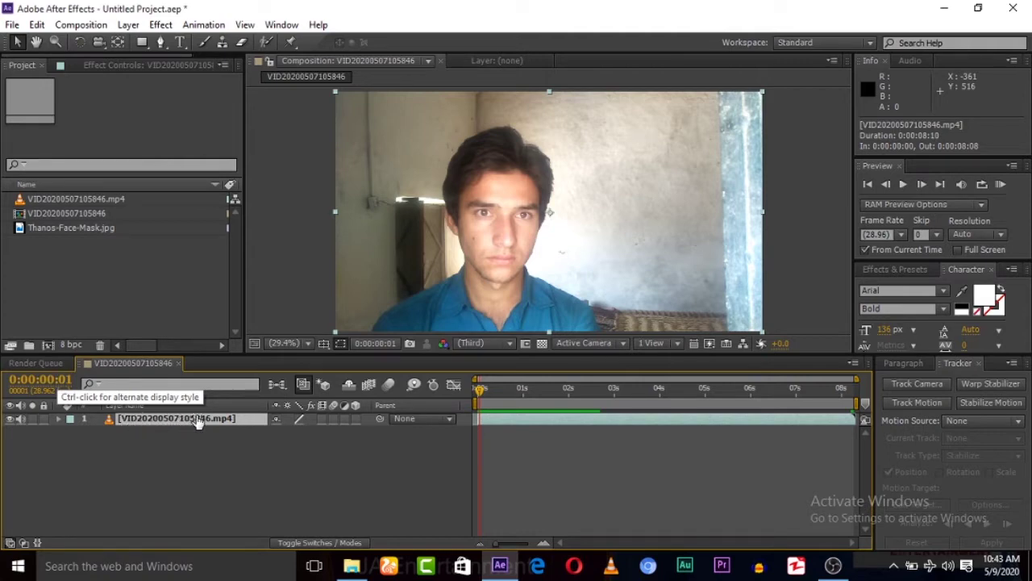
pyautogui.hotkey('ctrl', 'd')
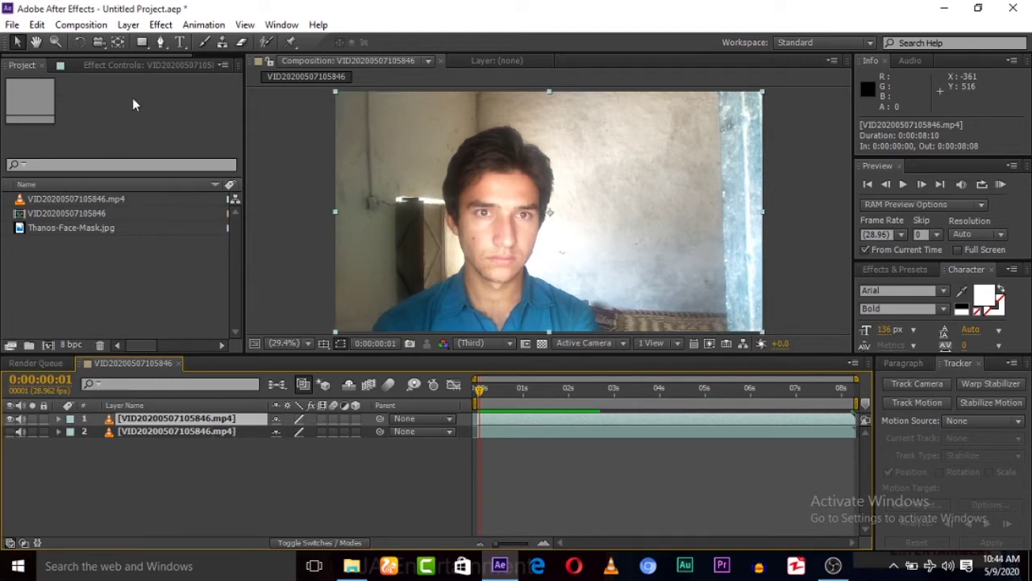
# Draw an elliptical mask around the man's head on the upper video layer with the Ellipse tool
pyautogui.click(142, 42)
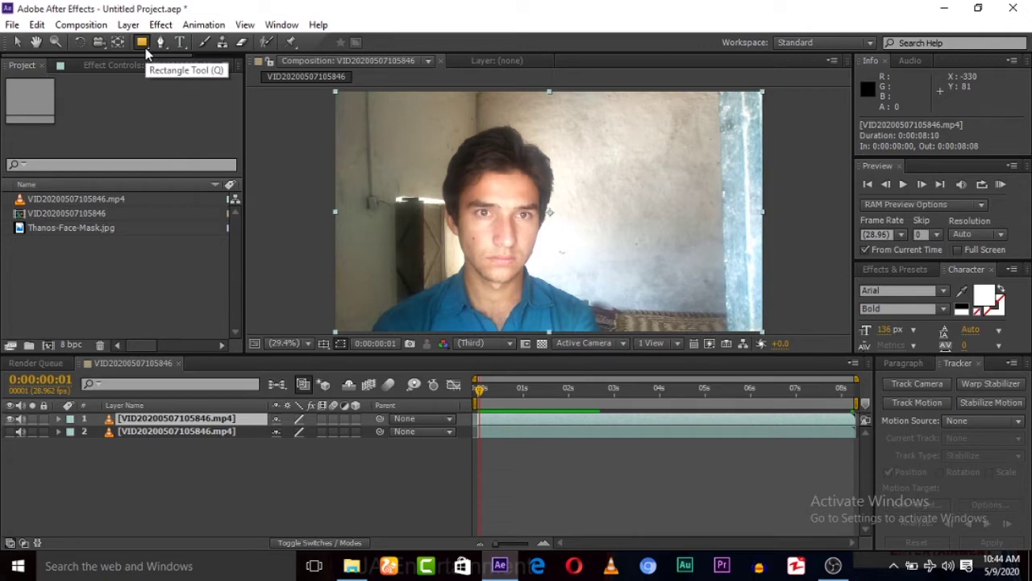
pyautogui.press('q')
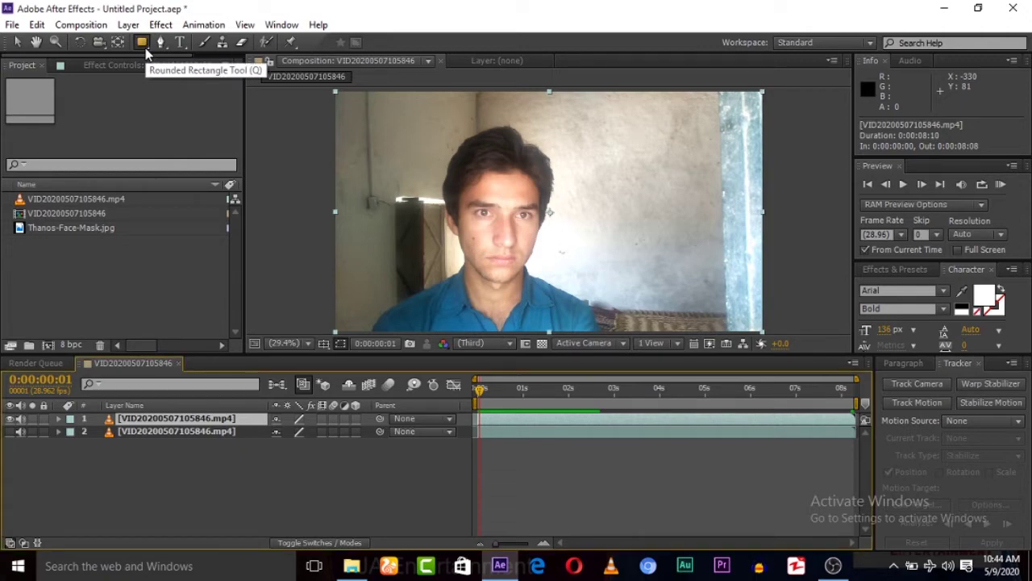
pyautogui.press('q')
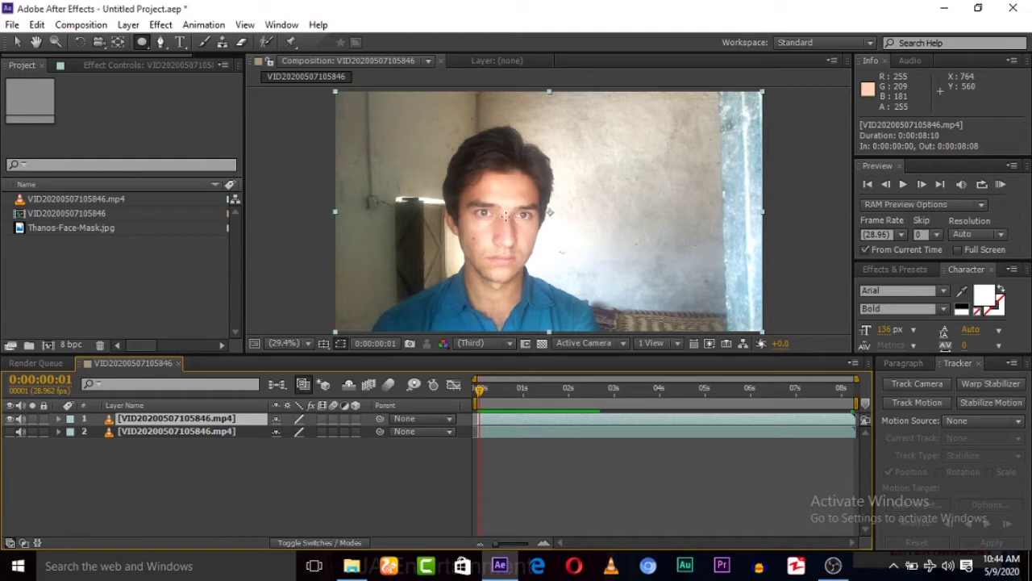
pyautogui.moveTo(502, 215); pyautogui.dragTo(563, 285)
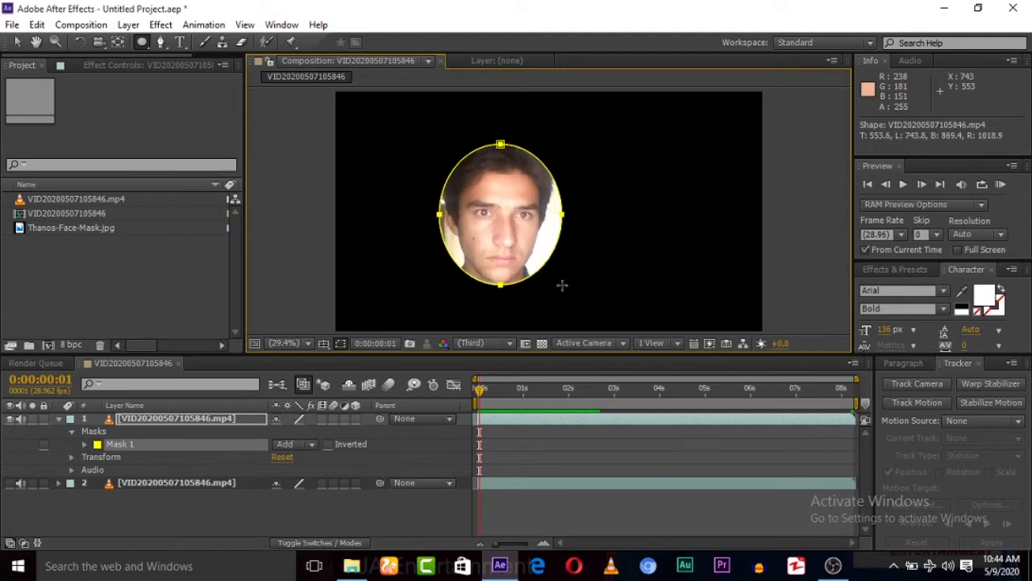
pyautogui.moveTo(562, 285); pyautogui.dragTo(563, 285)
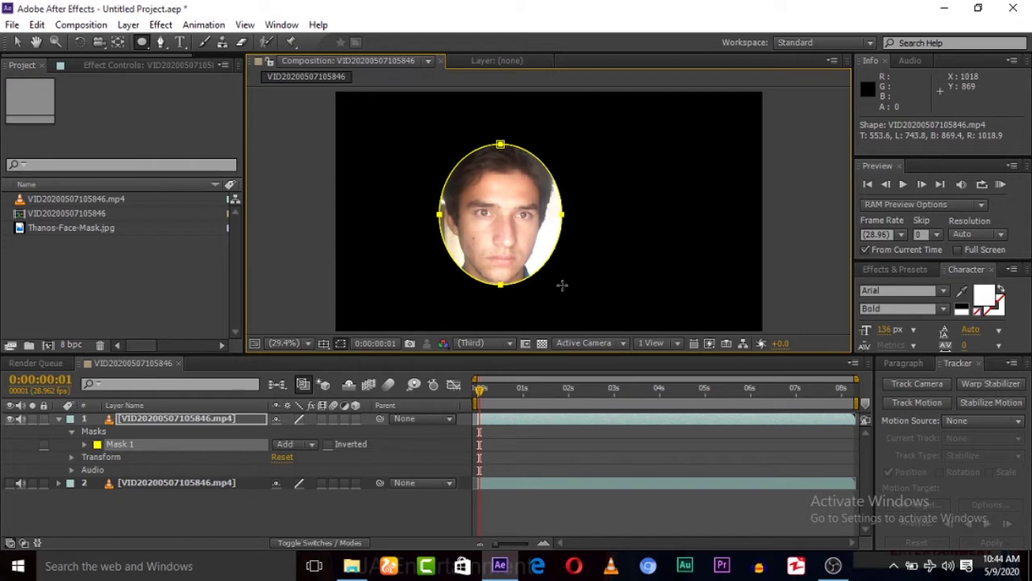
pyautogui.click(18, 44)
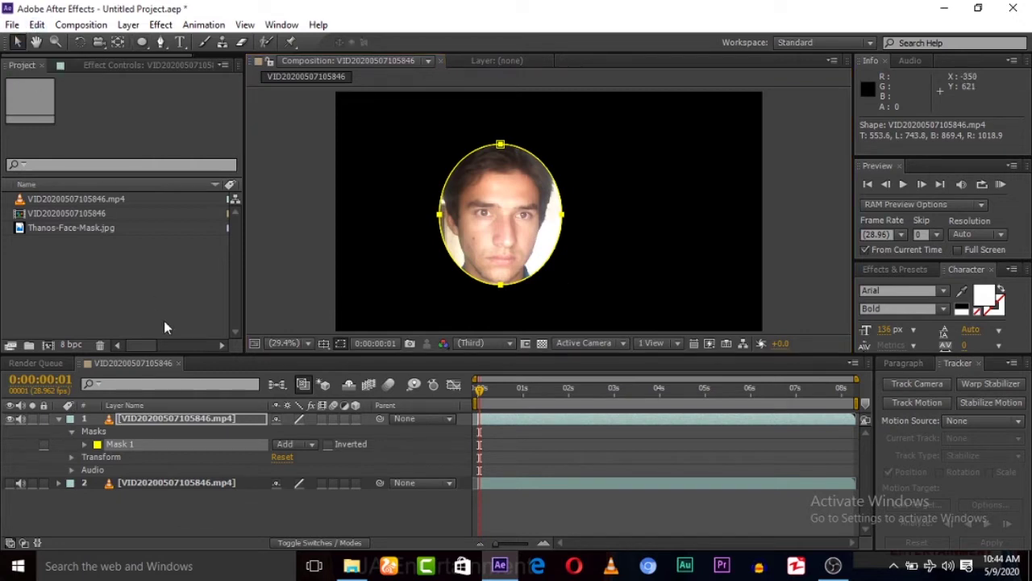
# Reveal the upper layer's Mask Path property and start keyframing it at 0:00:00:01
pyautogui.click(145, 419)
pyautogui.press('m')
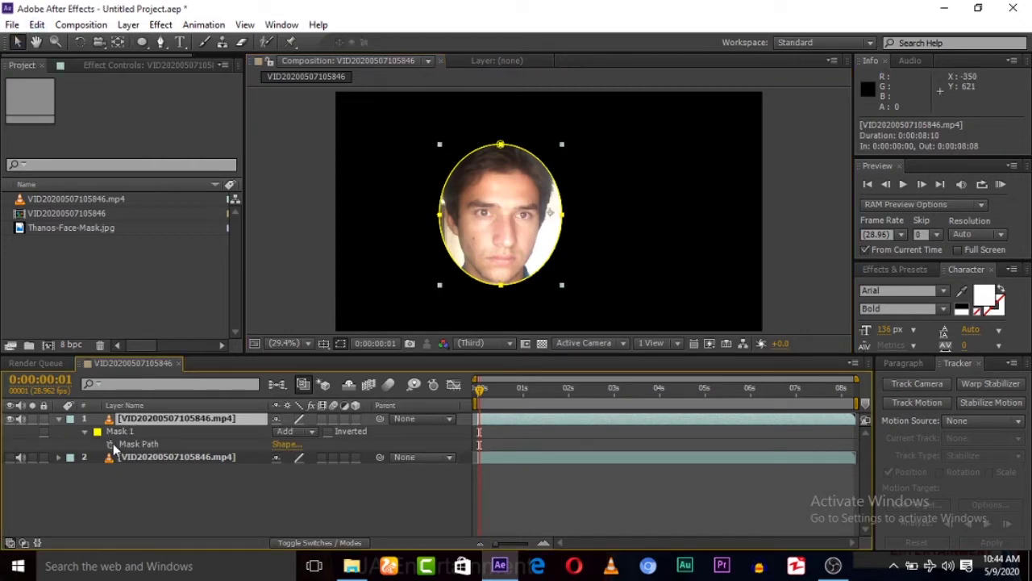
pyautogui.click(111, 444)
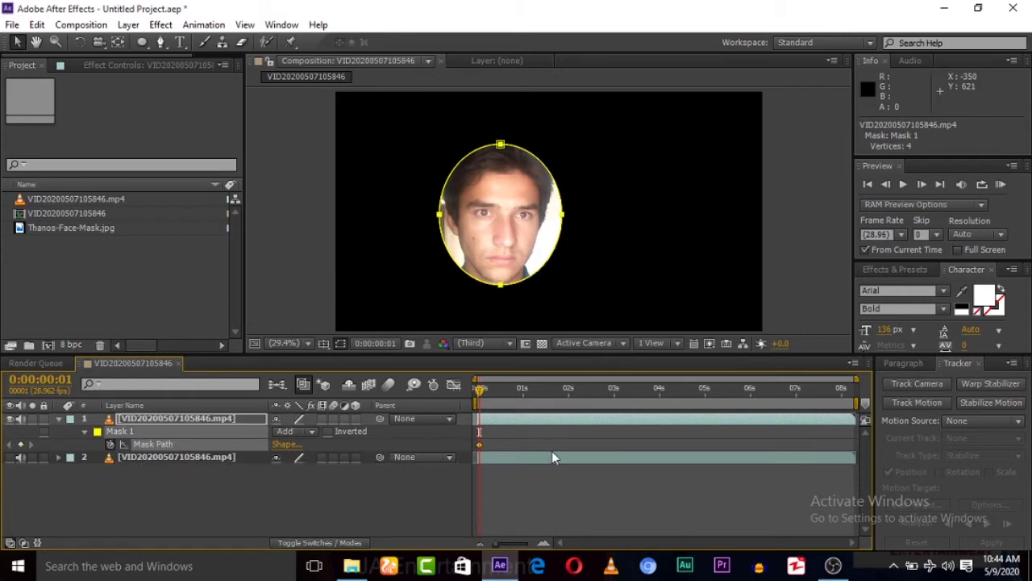
# Reposition the mask over the head at 0:00:00:27, about 2 seconds and 0:00:03:01 to keyframe its path
pyautogui.click(522, 389)
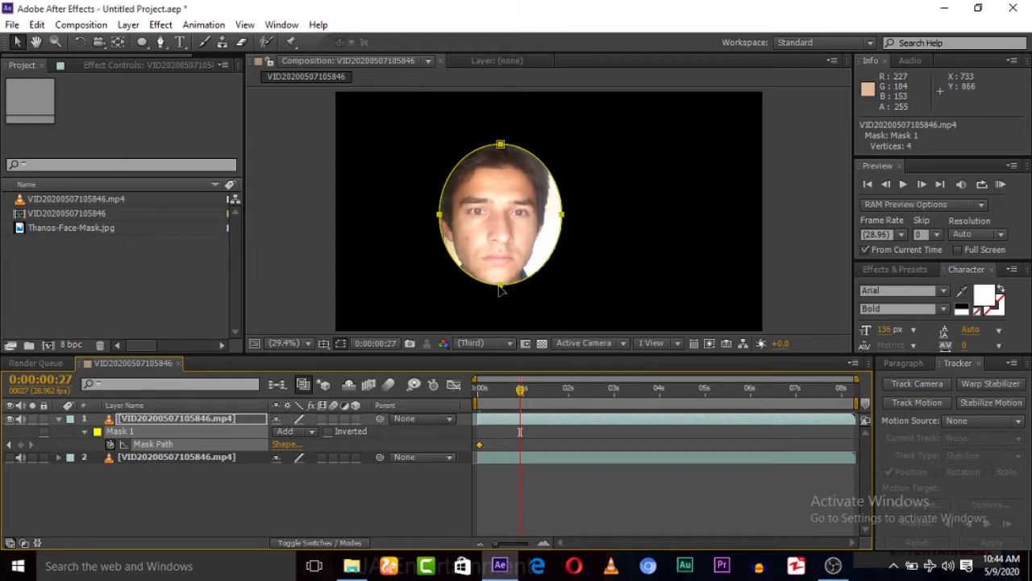
pyautogui.moveTo(500, 290); pyautogui.dragTo(493, 295)
pyautogui.hotkey('shift', 'pagedown')
pyautogui.hotkey('shift', 'pagedown')
pyautogui.hotkey('shift', 'pagedown')
pyautogui.hotkey('shift', 'pagedown')
pyautogui.hotkey('shift', 'pagedown')
pyautogui.hotkey('shift', 'pagedown')
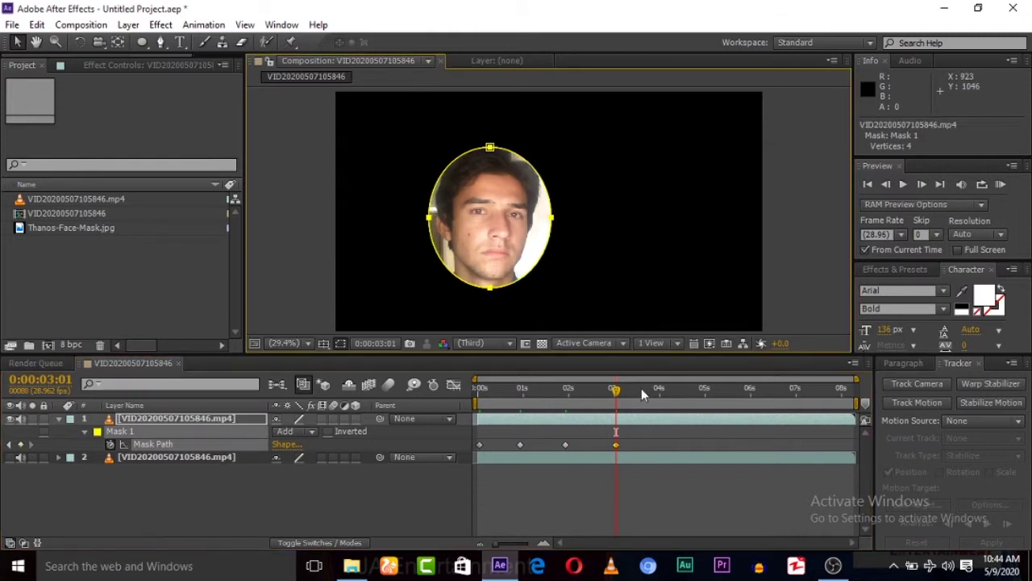
# Keyframe the mask to follow the head at 0:00:04:00, 0:00:04:28 and 0:00:06:00
pyautogui.click(660, 390)
pyautogui.moveTo(494, 295); pyautogui.dragTo(499, 299)
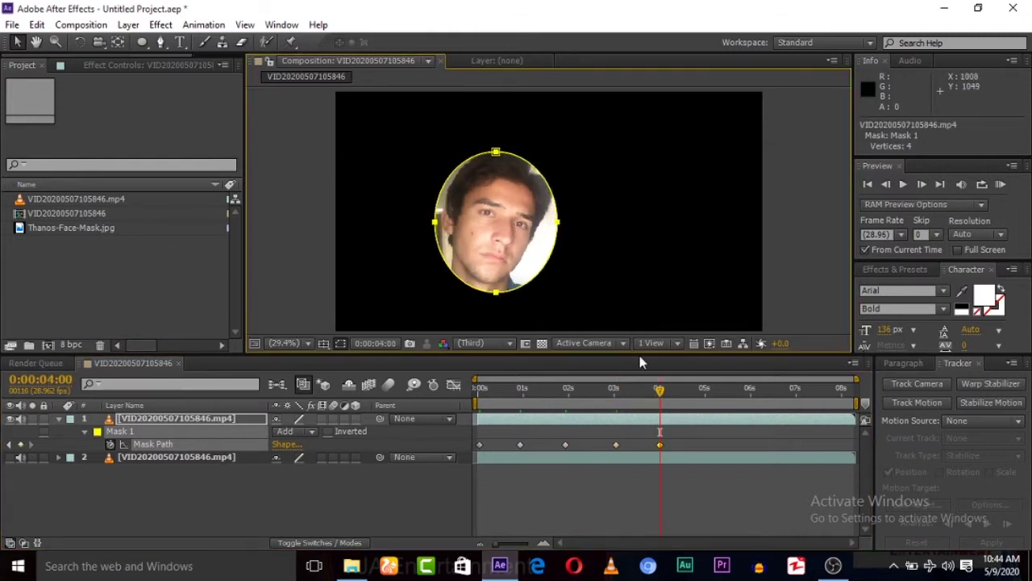
pyautogui.click(704, 390)
pyautogui.moveTo(500, 300); pyautogui.dragTo(486, 297)
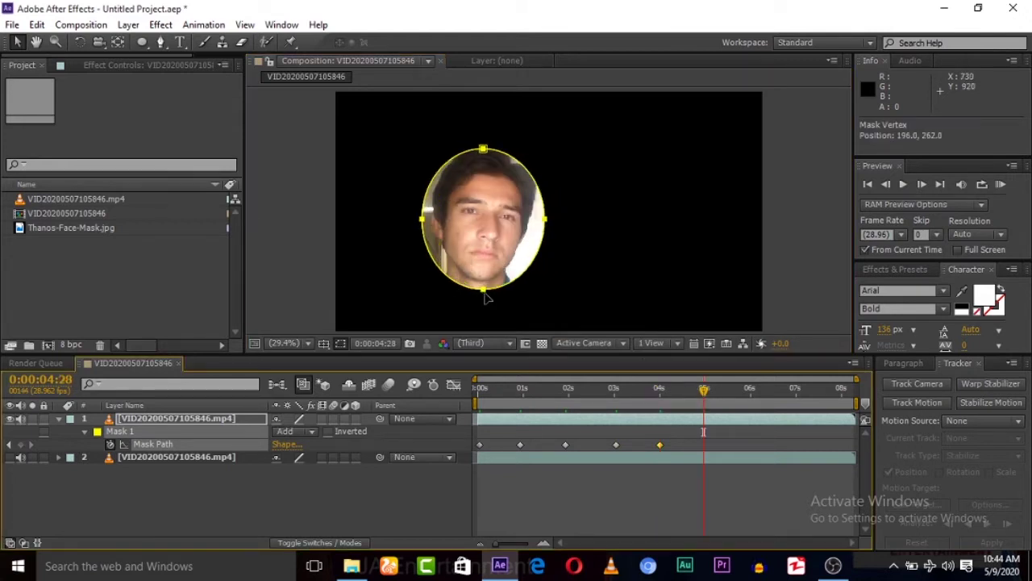
pyautogui.click(750, 391)
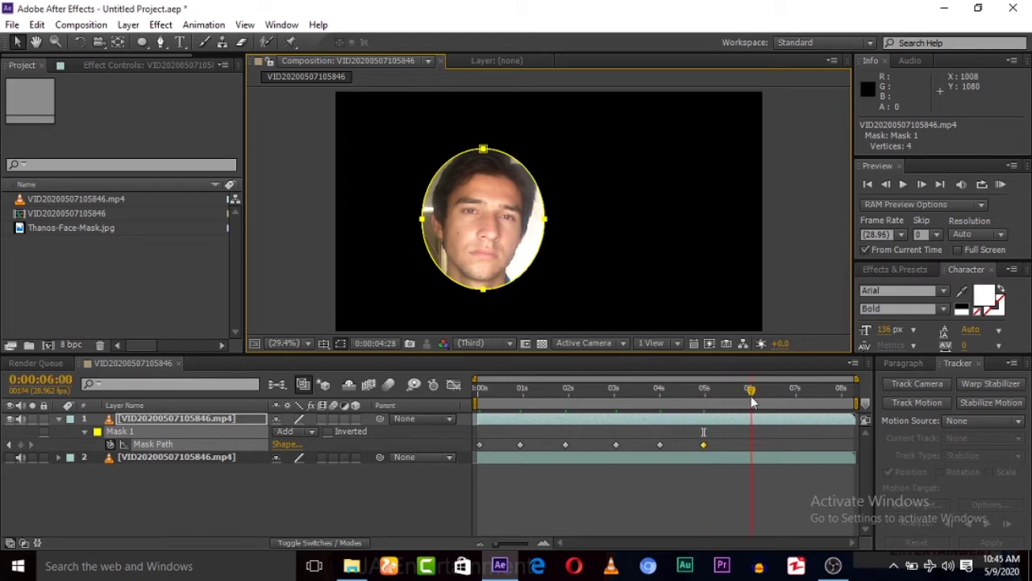
pyautogui.moveTo(481, 297); pyautogui.dragTo(474, 297)
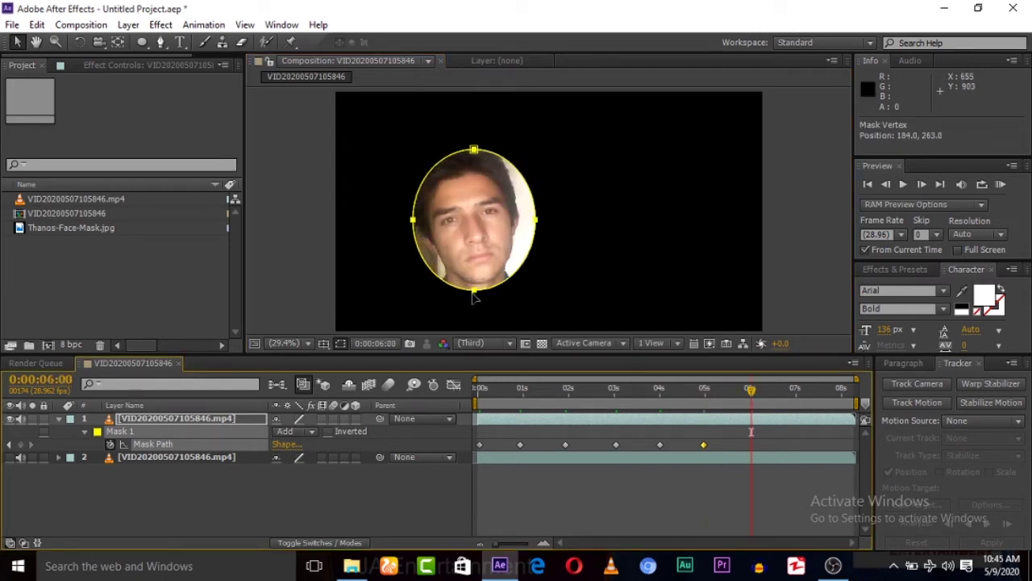
# Move the mask over the head at 0:00:07:00 and at the last frame, 0:00:08:07, to keyframe both positions
pyautogui.hotkey('shift', 'pagedown')
pyautogui.hotkey('shift', 'pagedown')
pyautogui.hotkey('shift', 'pagedown')
pyautogui.moveTo(474, 296)
pyautogui.mouseDown()
pyautogui.moveTo(483, 302)
pyautogui.moveTo(471, 301)
pyautogui.mouseUp()
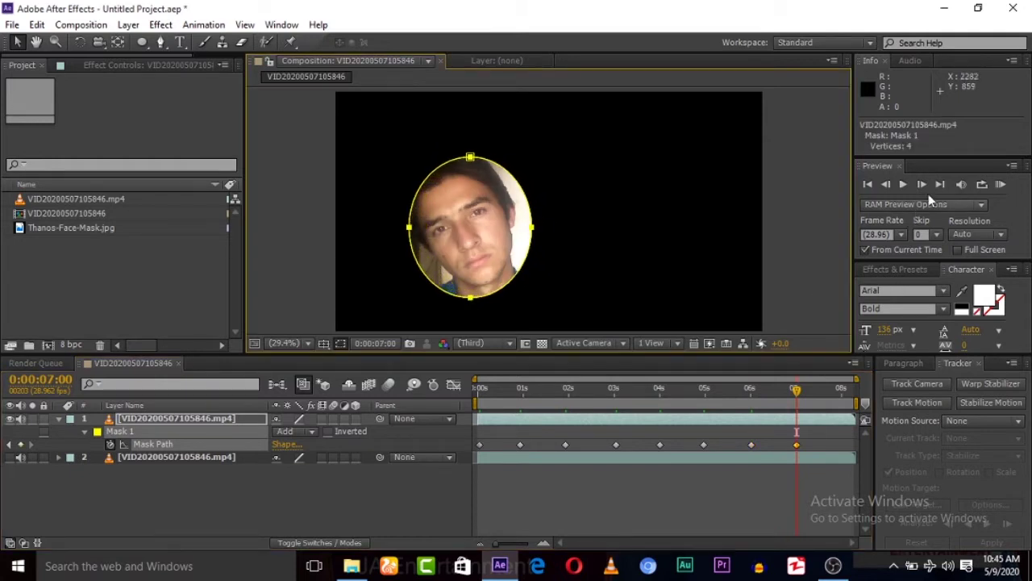
pyautogui.click(940, 184)
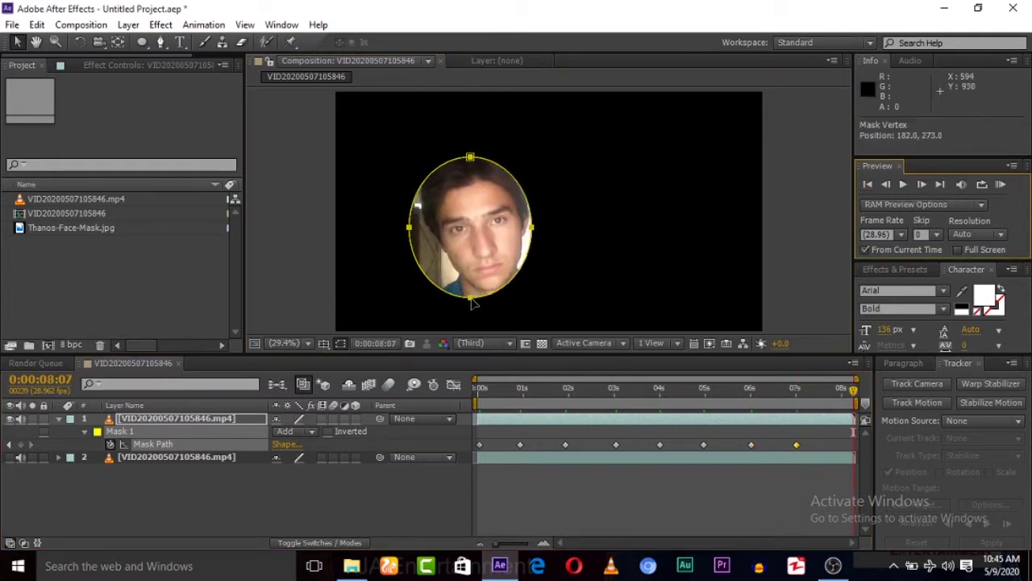
pyautogui.moveTo(473, 302); pyautogui.dragTo(480, 303)
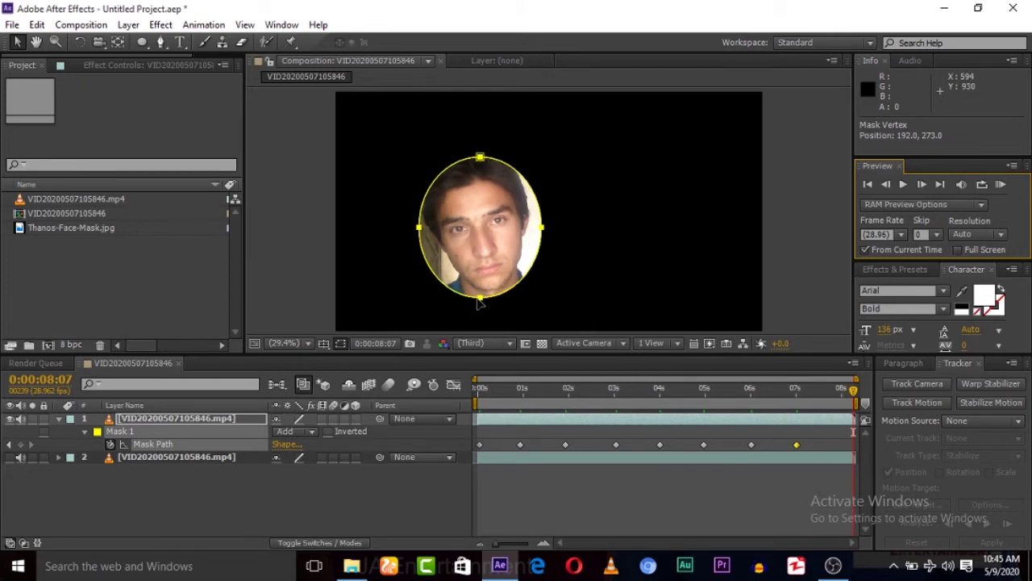
# Refine the mask tracking with in-between position keyframes at 0:00:07:18, 0:00:06:15 and 0:00:05:12
pyautogui.press('pageup')
pyautogui.press('pageup')
pyautogui.press('pageup')
pyautogui.press('pageup')
pyautogui.press('pageup')
pyautogui.press('pageup')
pyautogui.press('pageup')
pyautogui.press('pageup')
pyautogui.press('pageup')
pyautogui.press('pageup')
pyautogui.press('pageup')
pyautogui.press('pageup')
pyautogui.press('pageup')
pyautogui.press('pageup')
pyautogui.press('pageup')
pyautogui.press('pageup')
pyautogui.press('pageup')
pyautogui.press('pageup')
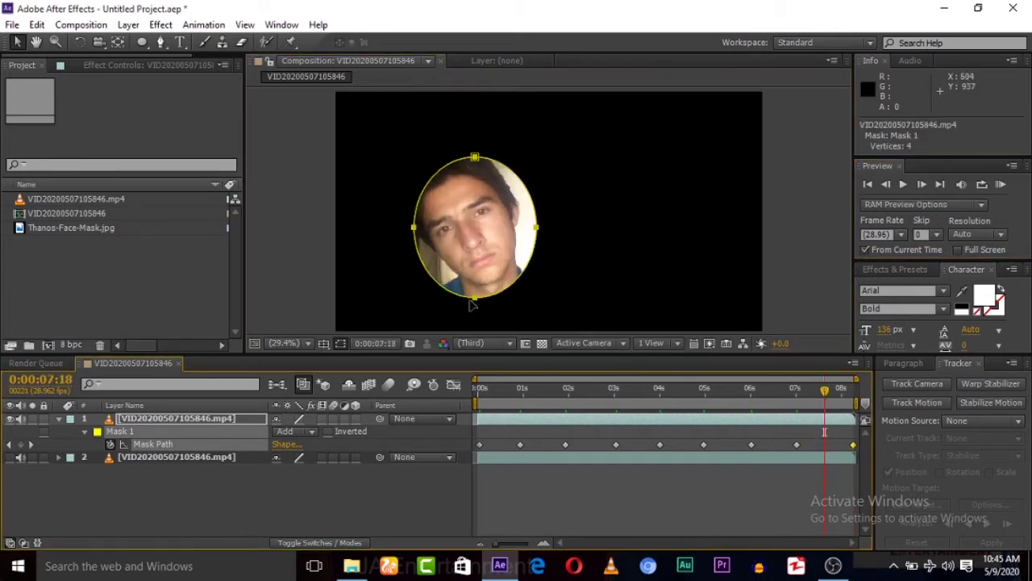
pyautogui.moveTo(473, 304); pyautogui.dragTo(479, 304)
pyautogui.click(774, 395)
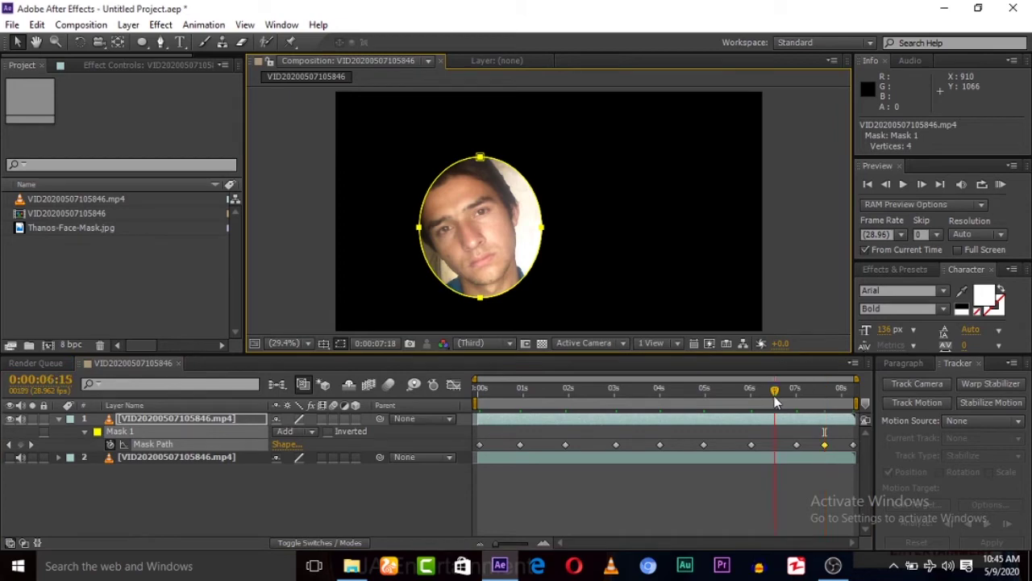
pyautogui.moveTo(476, 301); pyautogui.dragTo(463, 301)
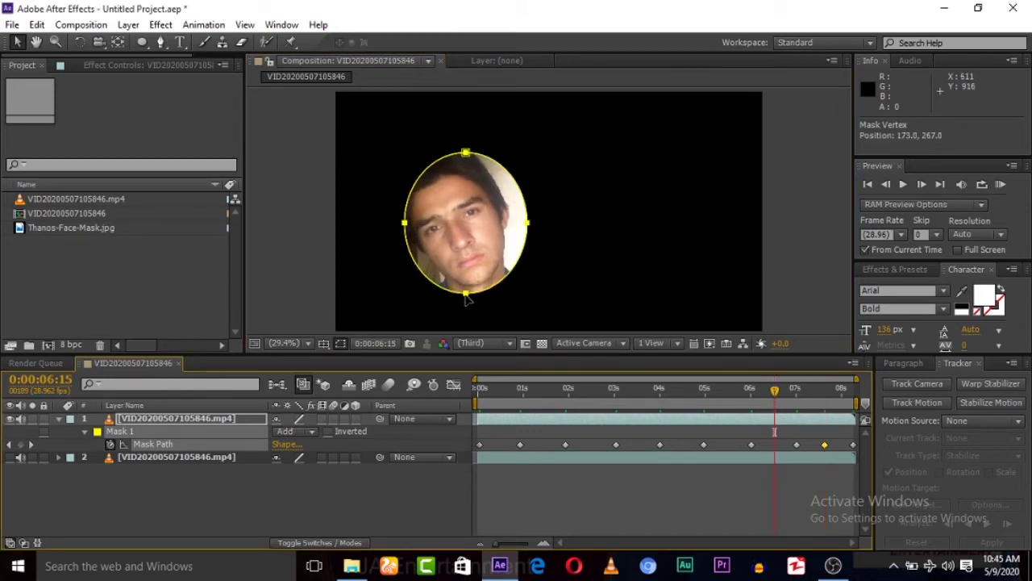
pyautogui.click(724, 393)
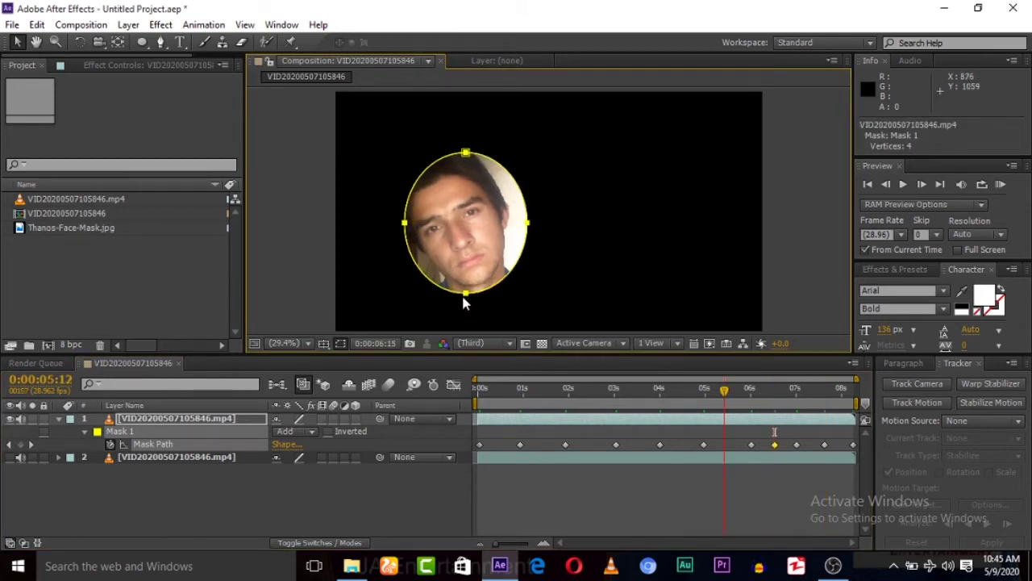
pyautogui.moveTo(464, 302); pyautogui.dragTo(476, 300)
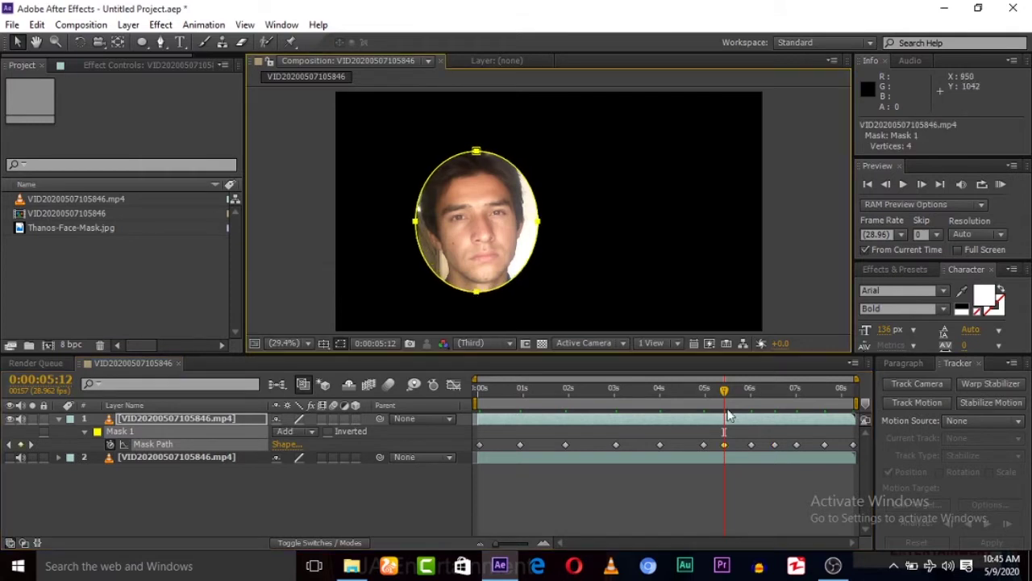
# Adjust the mask around the head at 0:00:04:16, 0:00:03:16 and 0:00:02:15 to add in-between keyframes
pyautogui.click(684, 394)
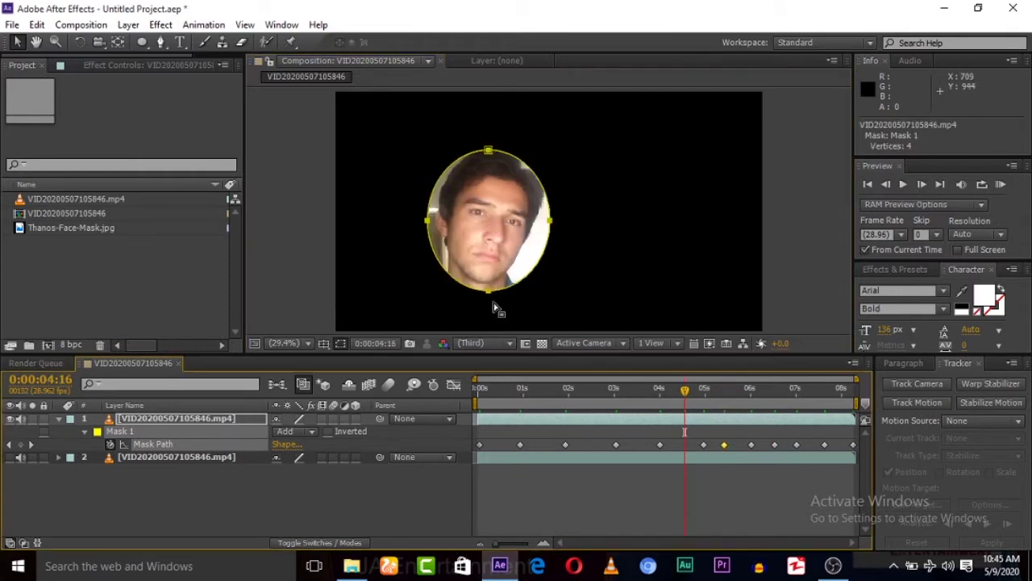
pyautogui.moveTo(491, 295); pyautogui.dragTo(494, 297)
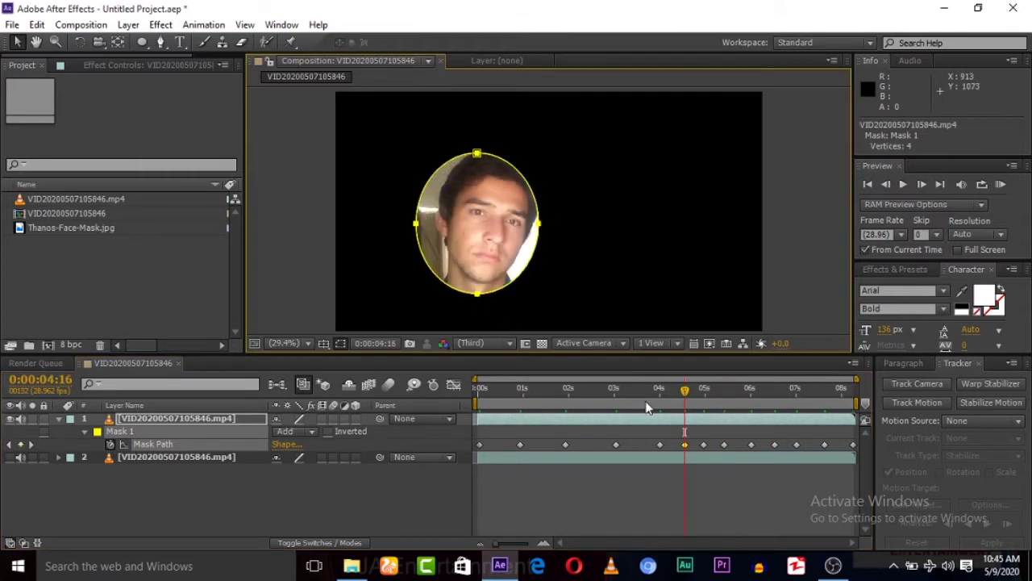
pyautogui.click(639, 394)
pyautogui.moveTo(486, 294); pyautogui.dragTo(487, 296)
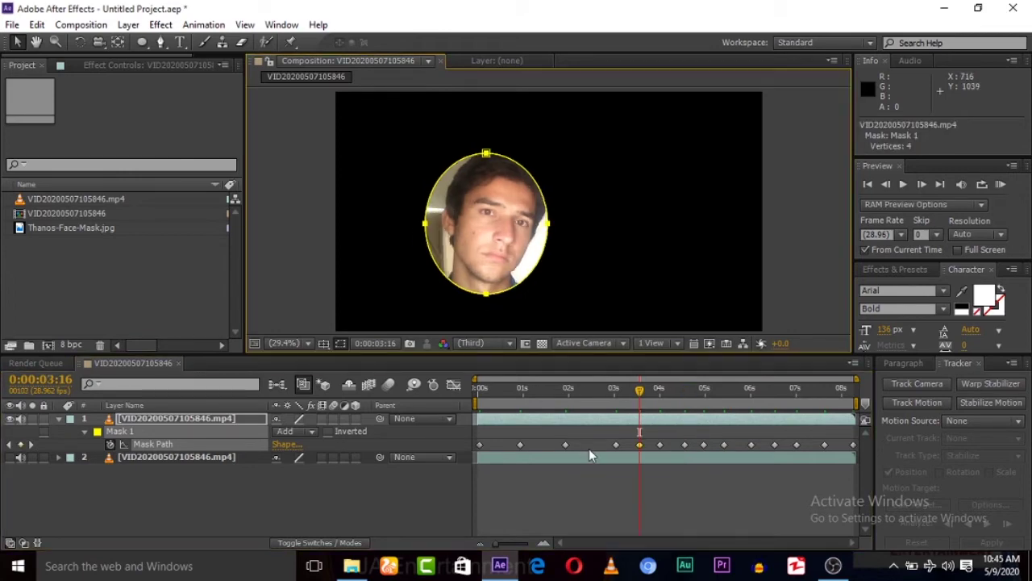
pyautogui.click(593, 390)
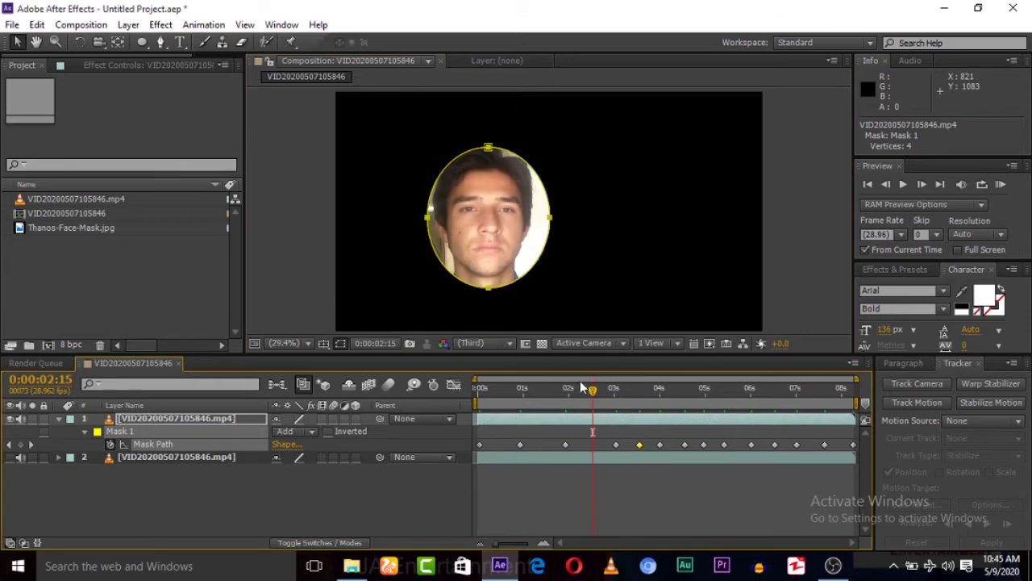
pyautogui.moveTo(489, 291); pyautogui.dragTo(488, 297)
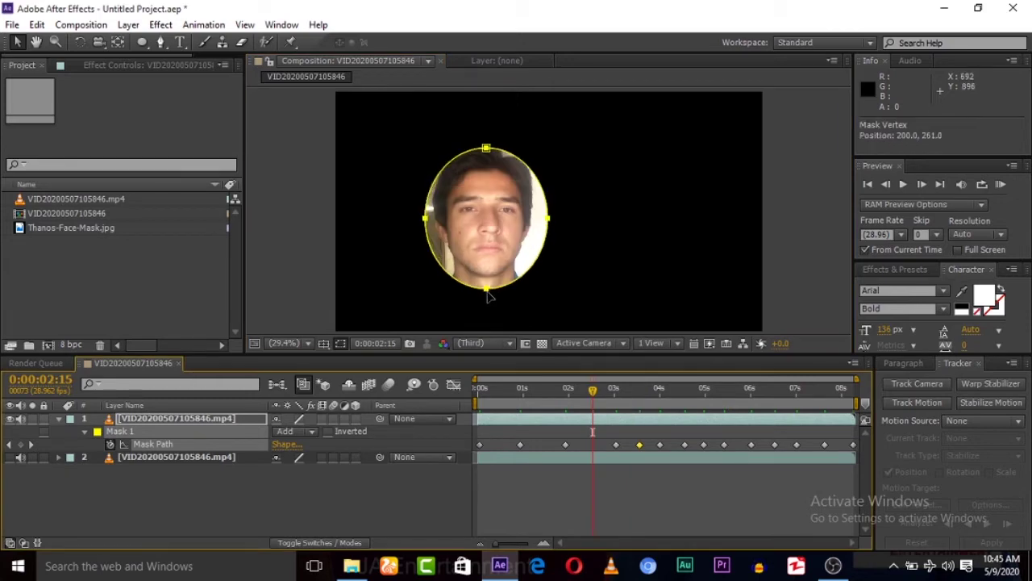
# Add the remaining in-between mask keyframes at 0:00:01:12 and 0:00:00:14, and deselect the mask
pyautogui.click(542, 396)
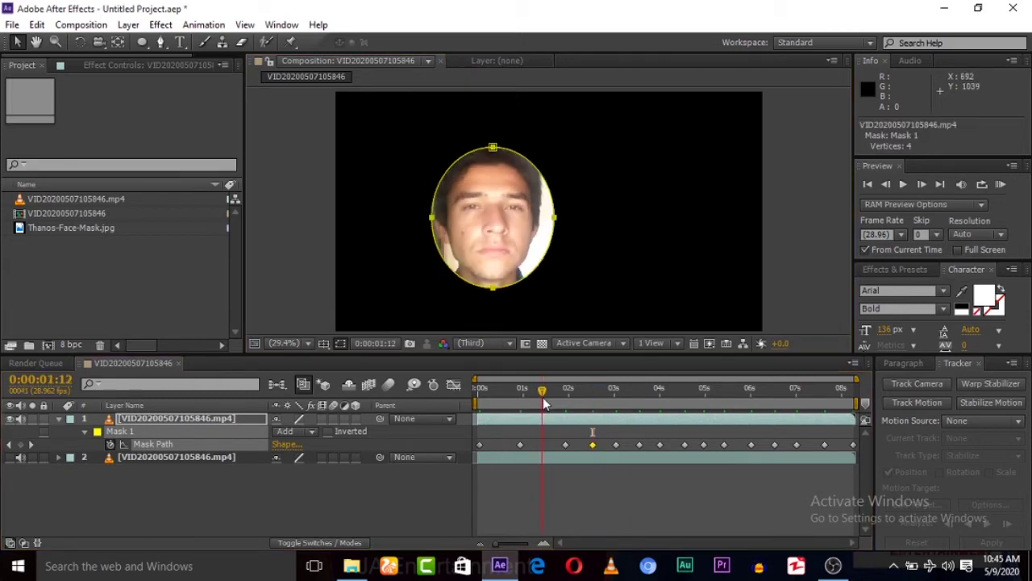
pyautogui.click(499, 390)
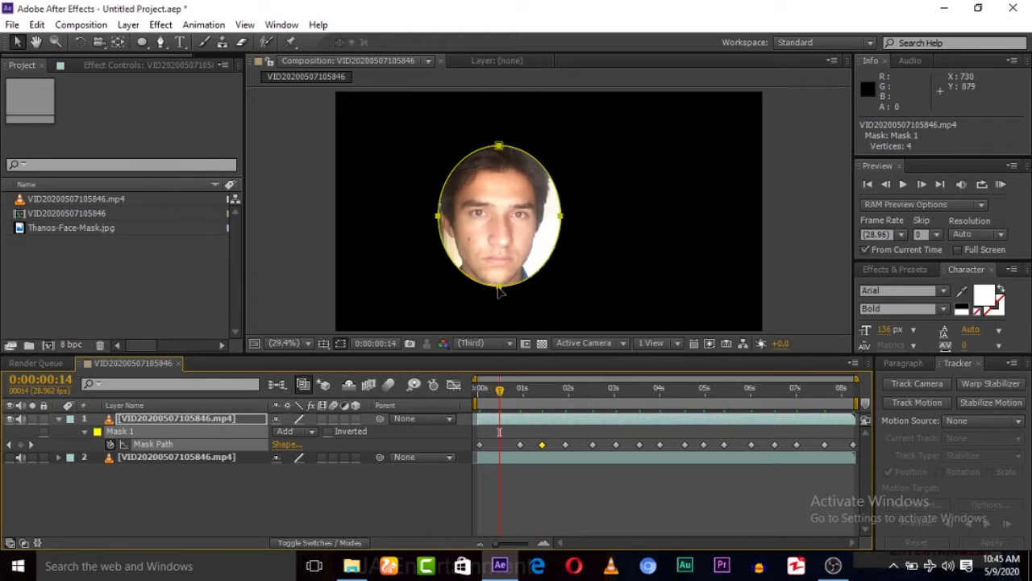
pyautogui.click(495, 288)
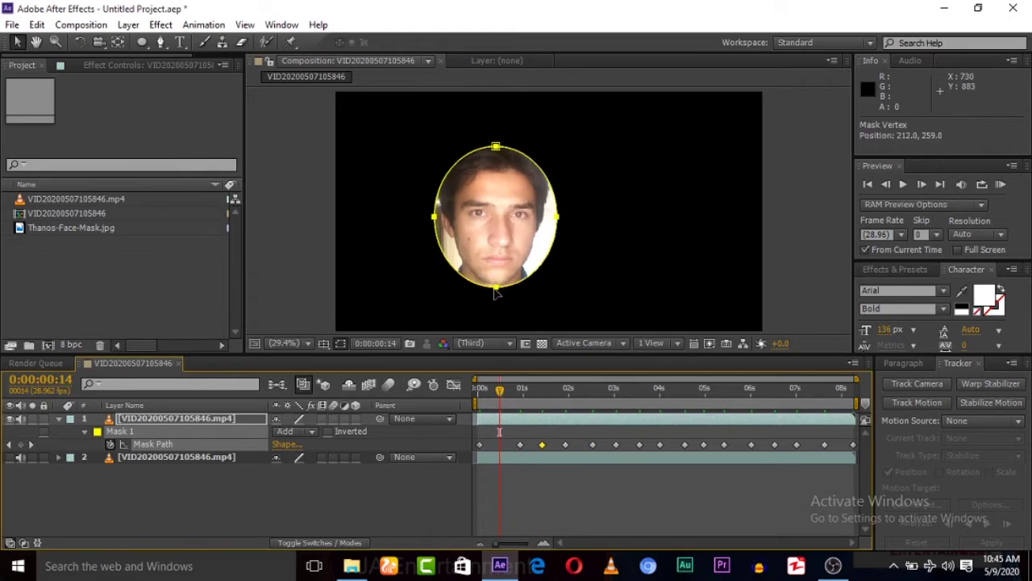
pyautogui.moveTo(496, 290); pyautogui.dragTo(496, 288)
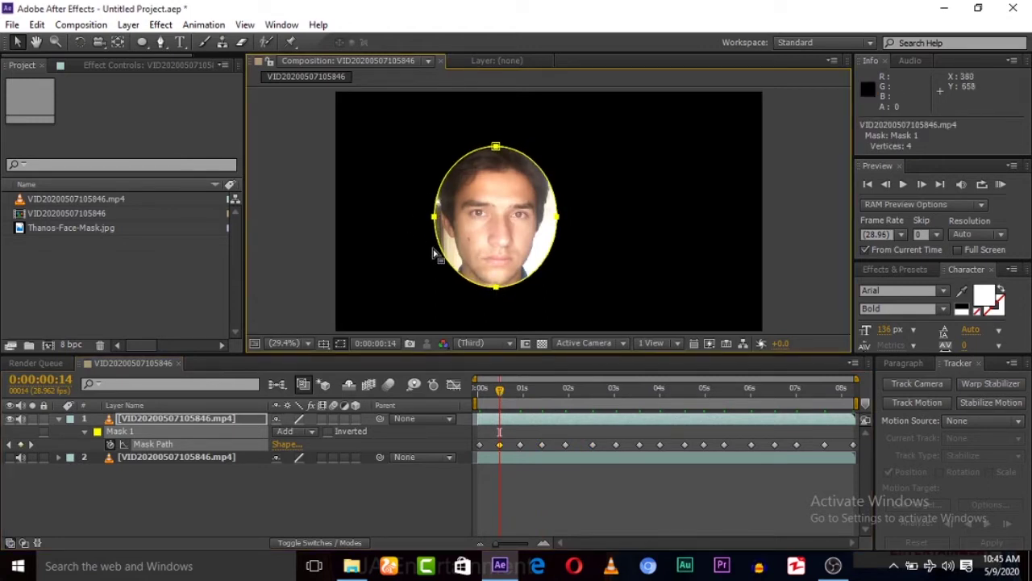
pyautogui.click(110, 508)
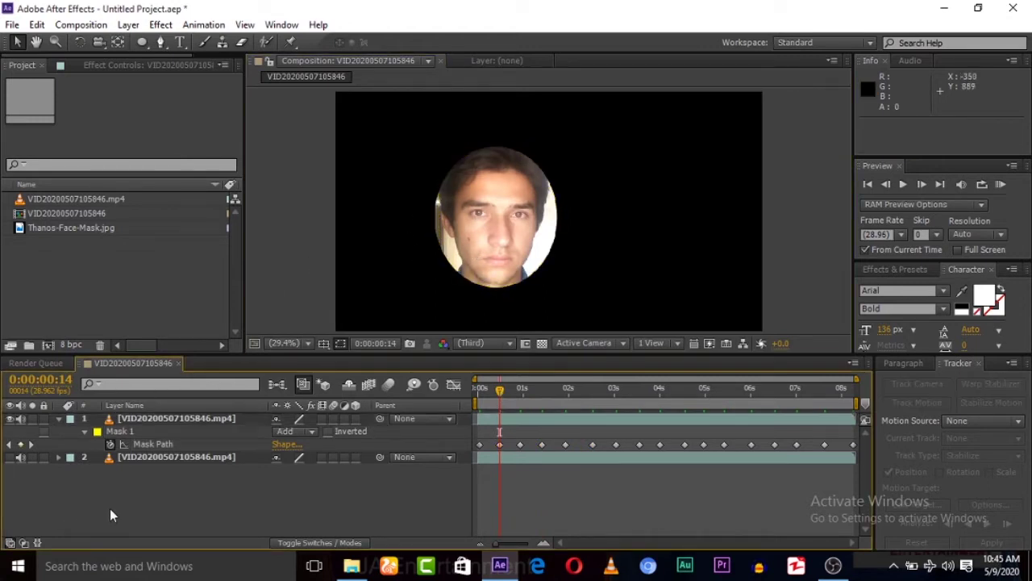
# Apply the Curves color correction to the masked top video layer and pull the RGB curve's midpoint slightly down to darken the face
pyautogui.click(159, 417)
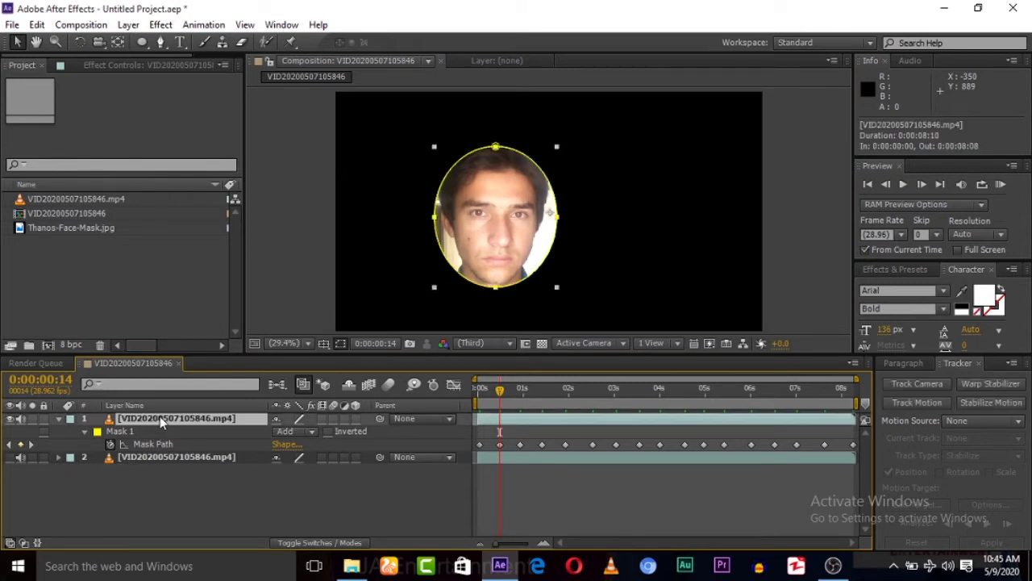
pyautogui.click(162, 25)
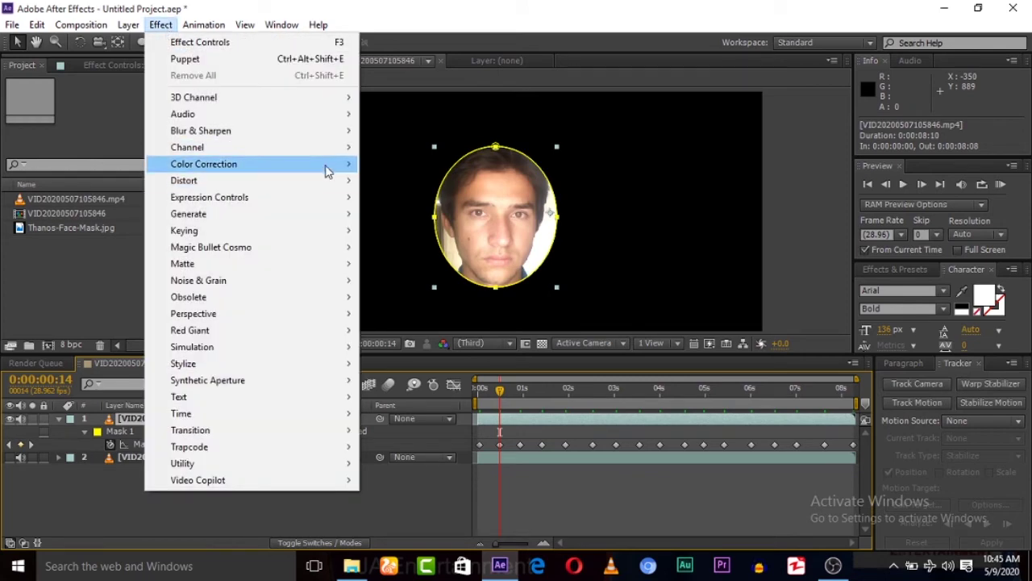
pyautogui.moveTo(326, 163)
pyautogui.click(422, 333)
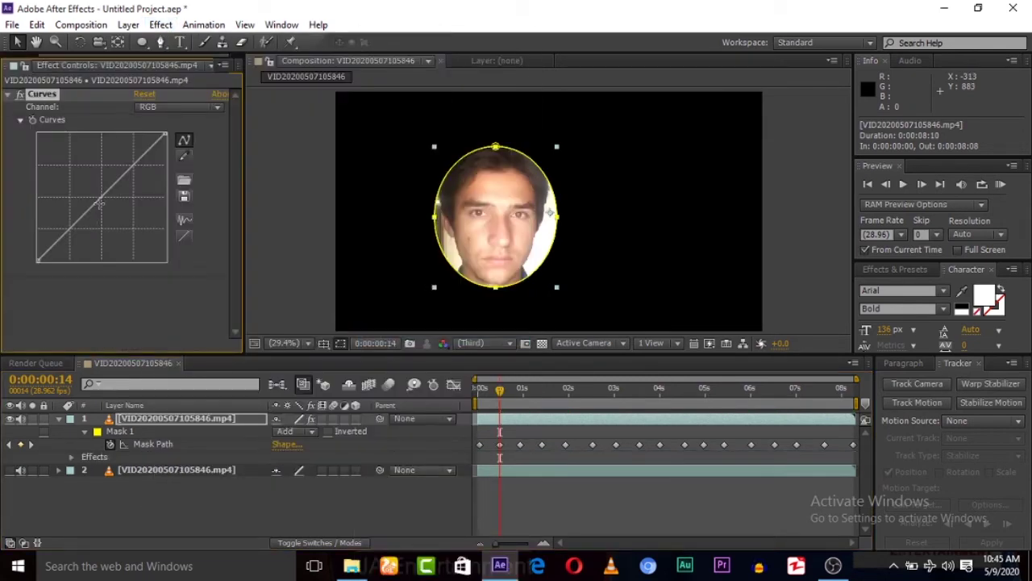
pyautogui.moveTo(101, 202); pyautogui.dragTo(109, 205)
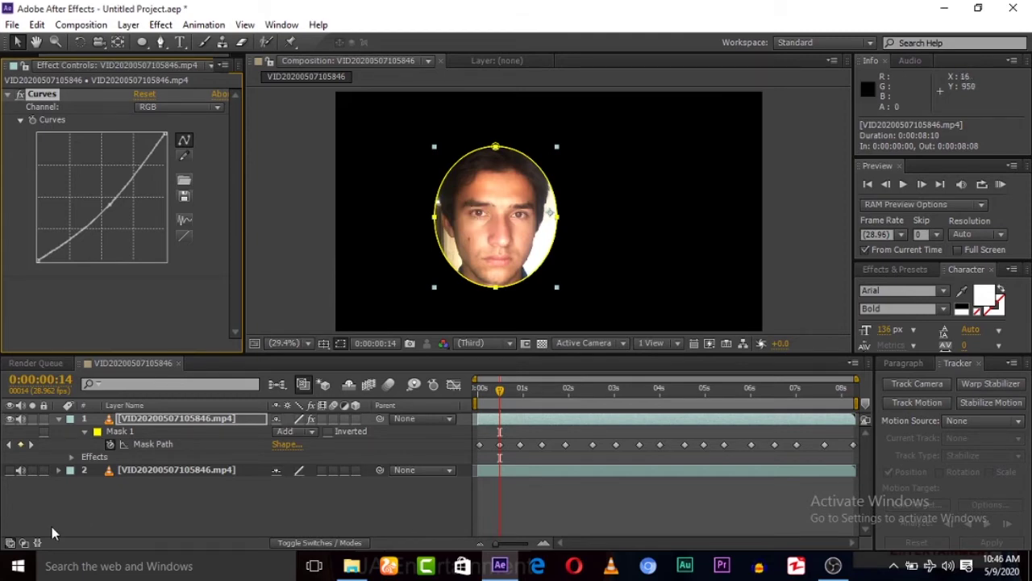
pyautogui.click(83, 504)
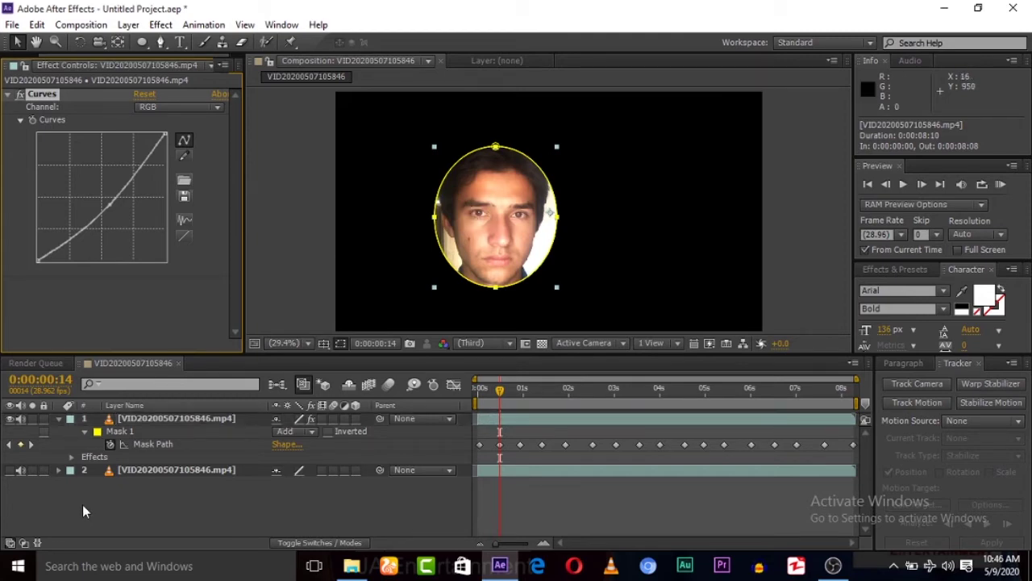
pyautogui.click(82, 504)
# Go to the first frame and pre-compose the masked top layer, moving all attributes into the new composition
pyautogui.click(867, 184)
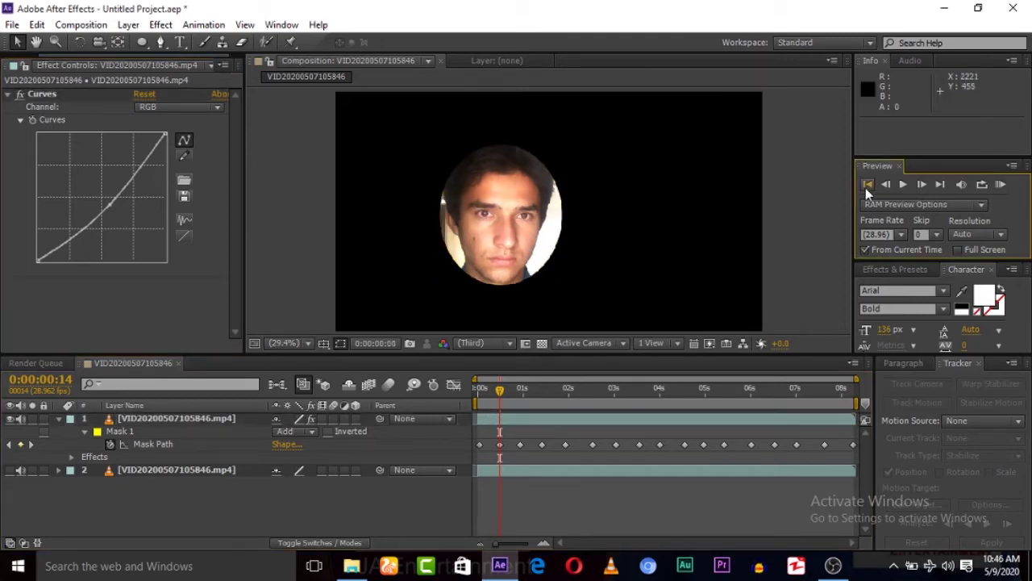
pyautogui.click(139, 416)
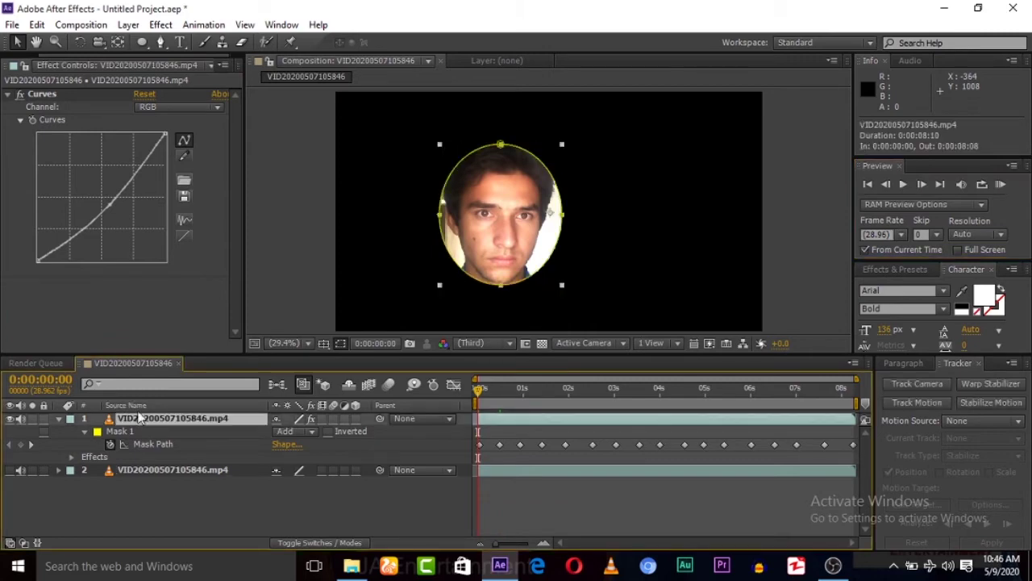
pyautogui.click(129, 25)
pyautogui.click(194, 570)
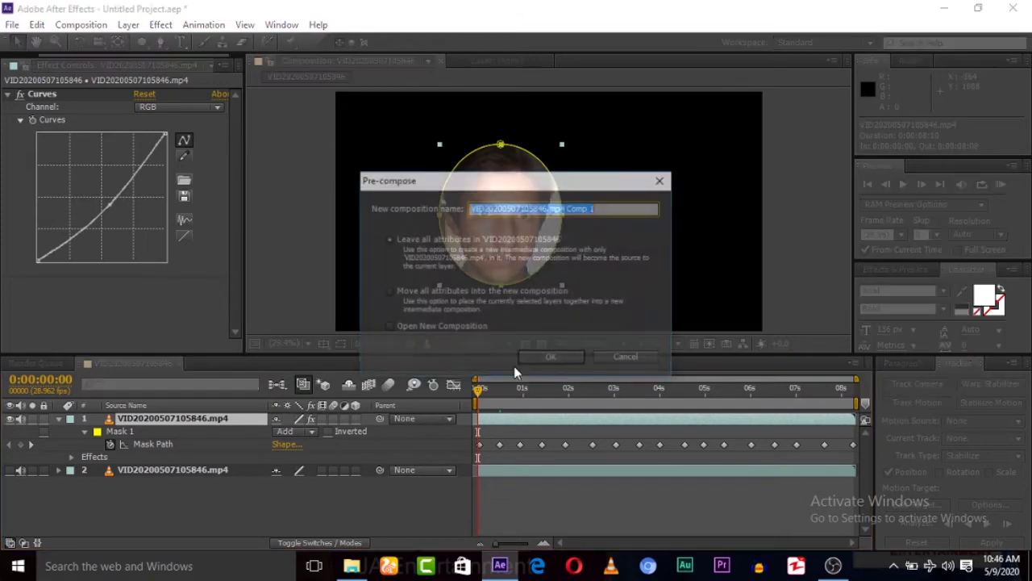
pyautogui.click(440, 294)
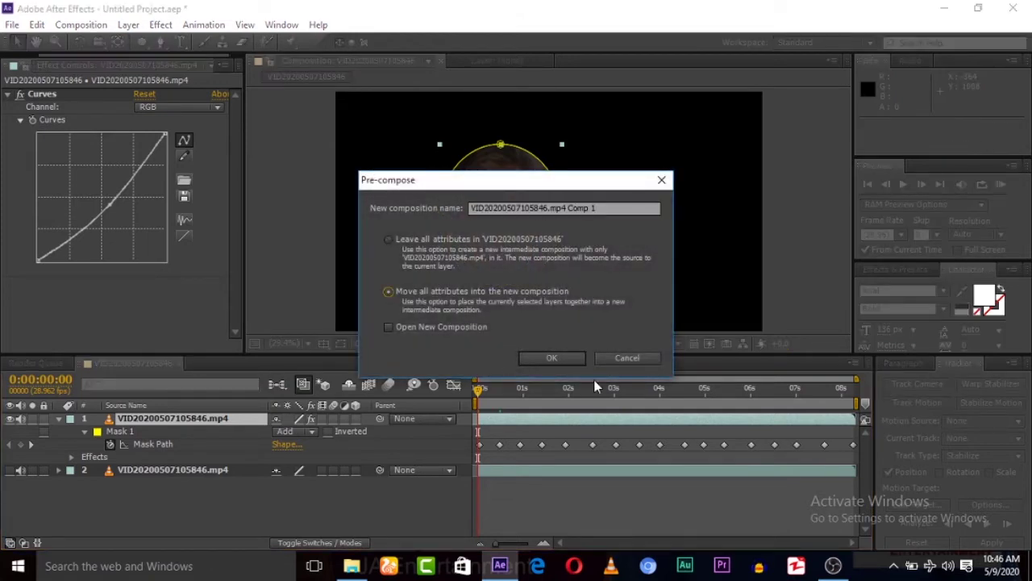
pyautogui.press('Return')
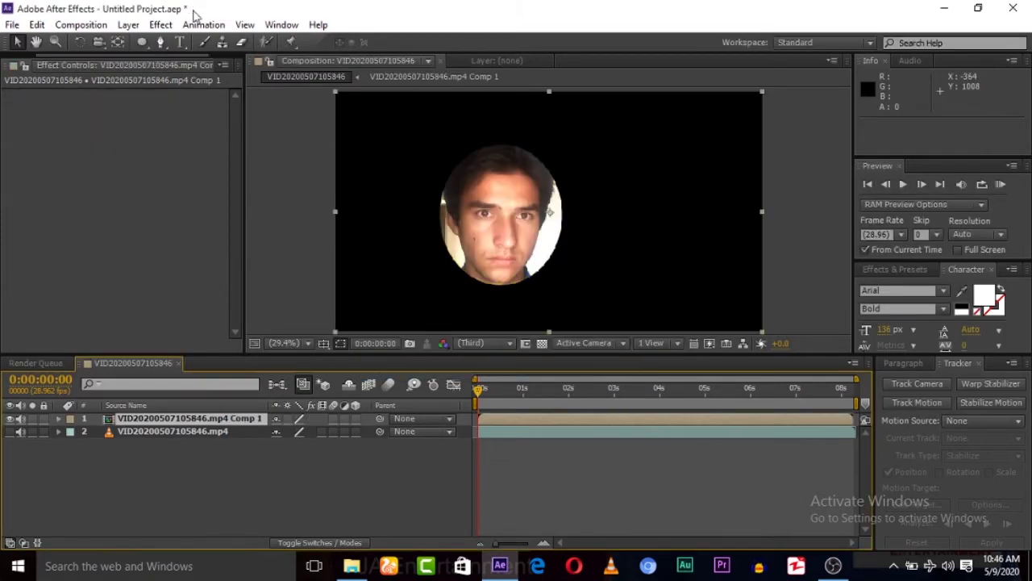
# Run the 3D camera tracker on the pre-composed head layer, preview its track points and return to the first frame
pyautogui.click(203, 25)
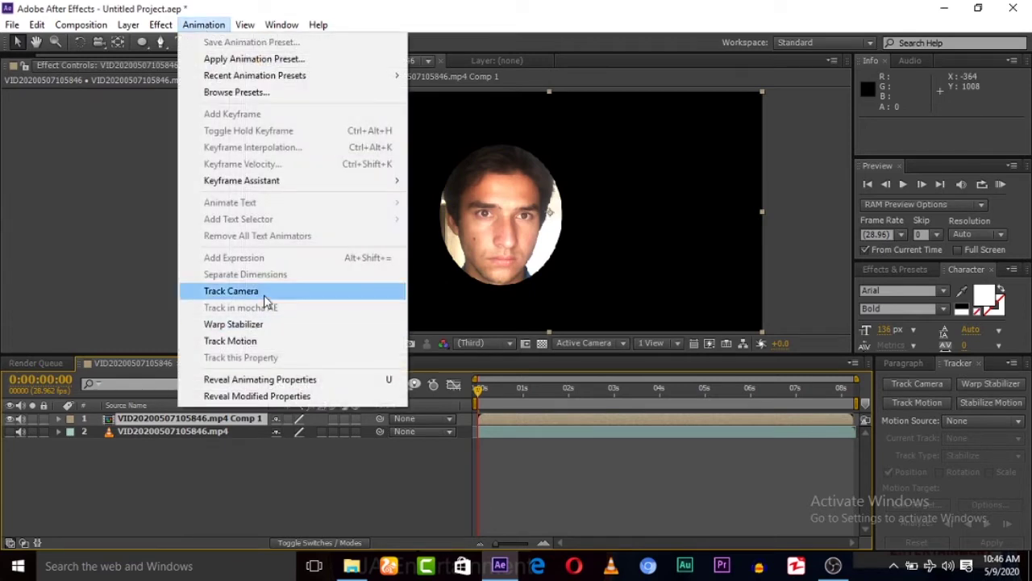
pyautogui.click(231, 291)
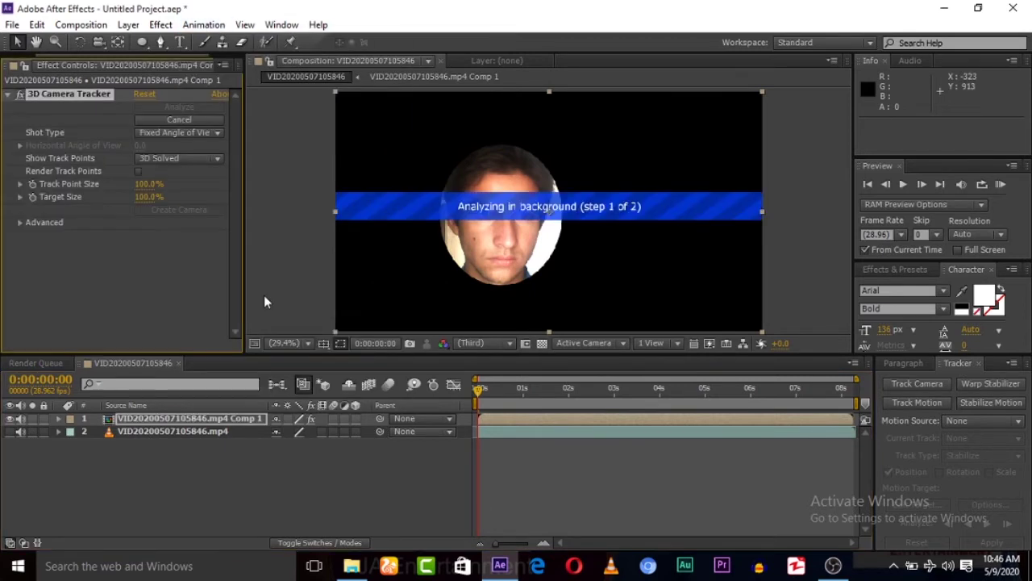
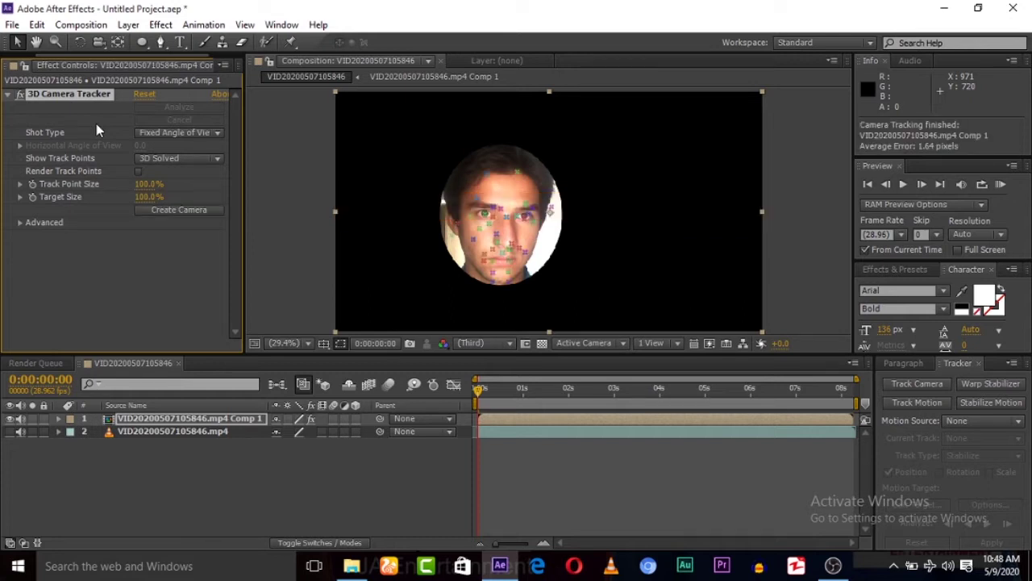
pyautogui.press('space')
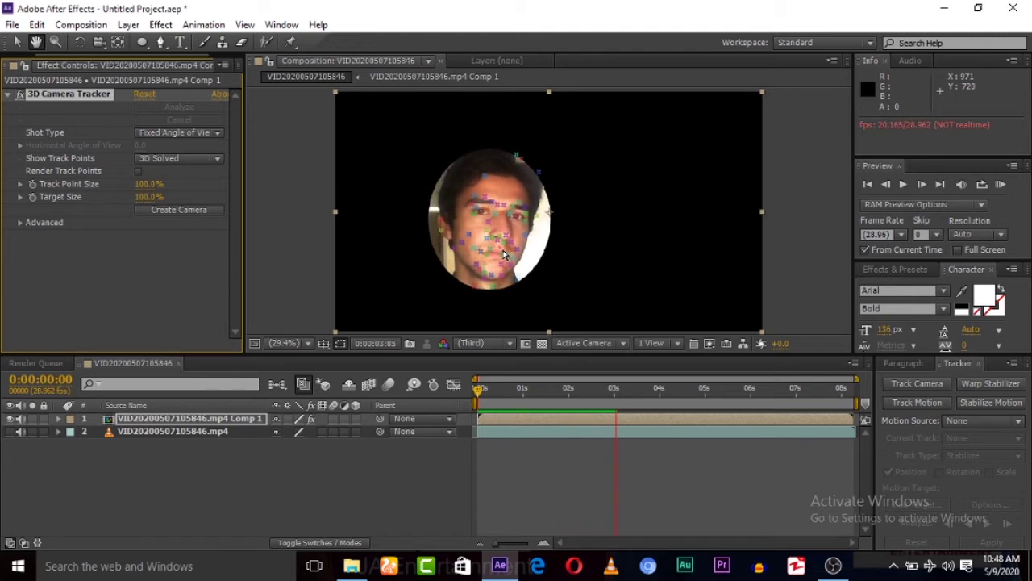
pyautogui.press('space')
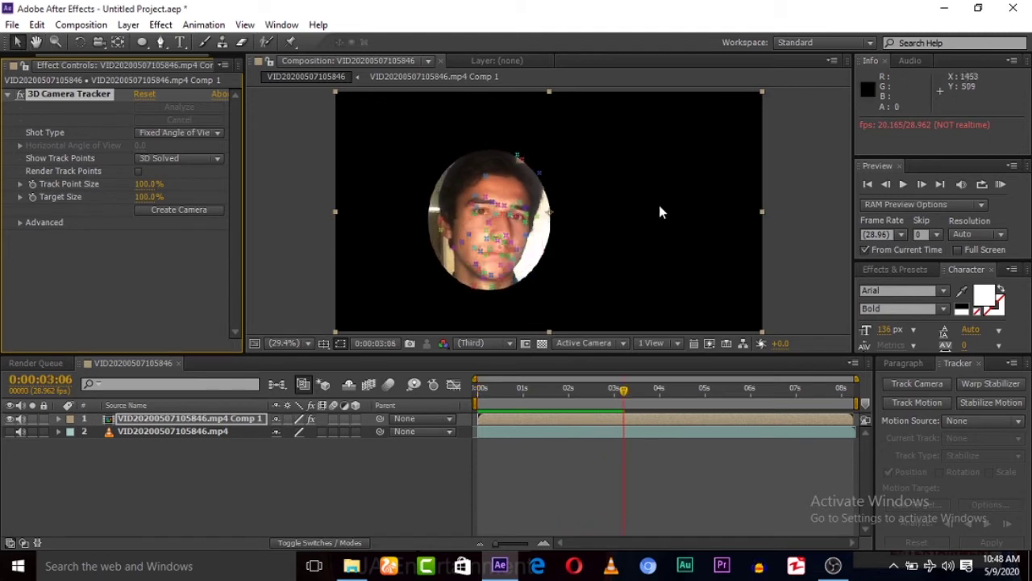
pyautogui.click(867, 185)
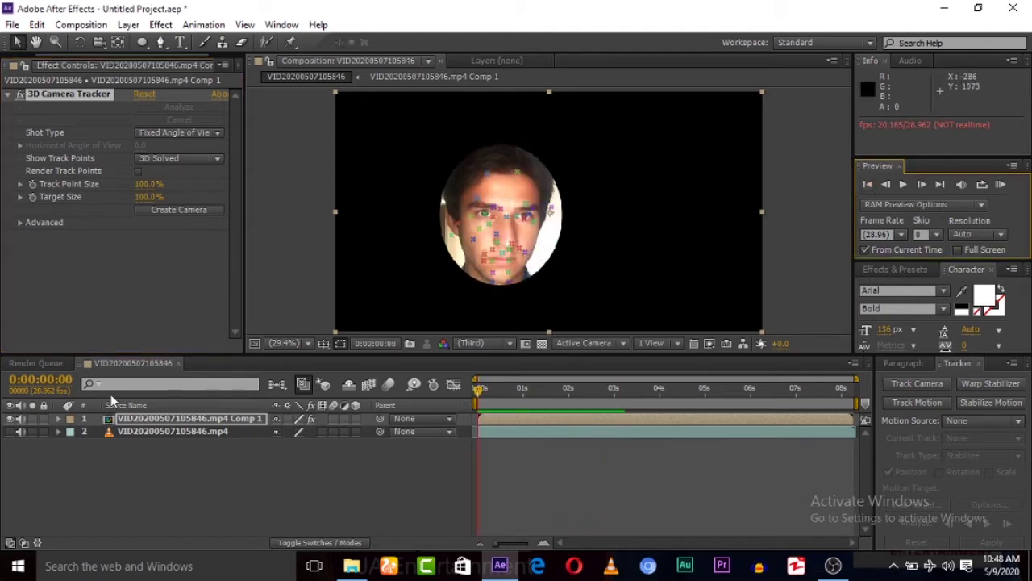
# Show the original video layer, hide the pre-composed head layer, and select its 3D Camera Tracker effect to display the track points
pyautogui.click(11, 433)
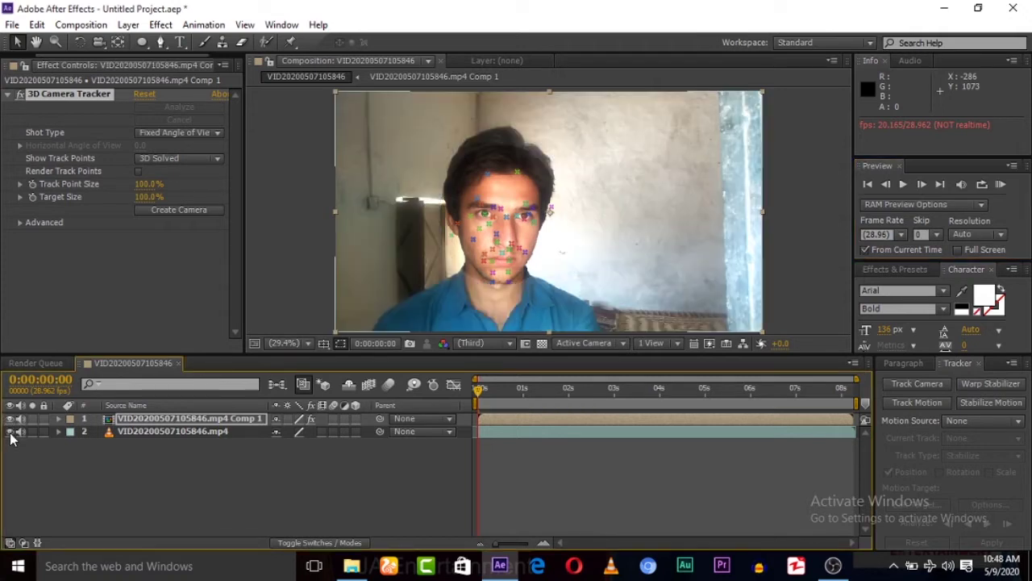
pyautogui.moveTo(530, 208)
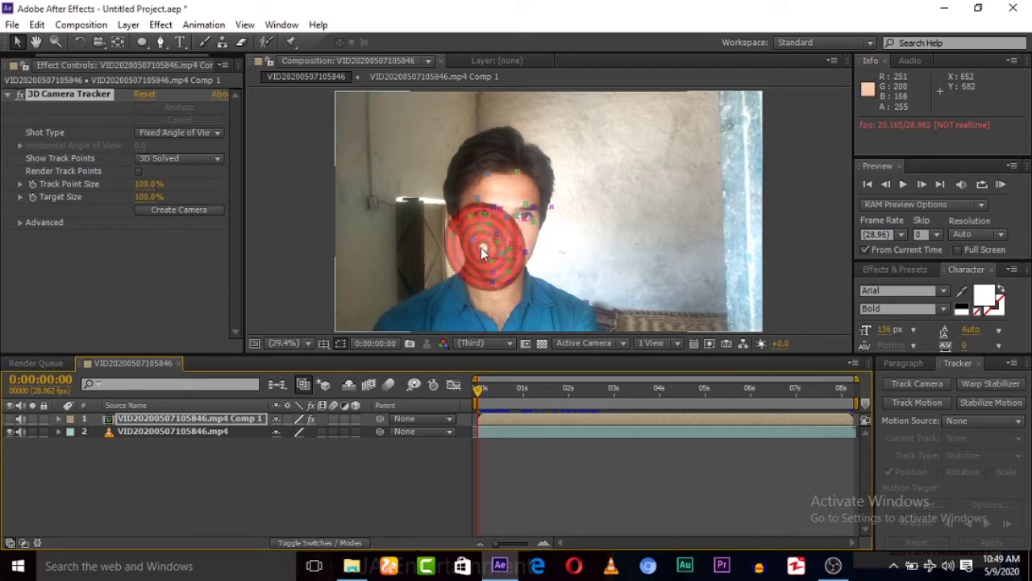
pyautogui.click(147, 418)
pyautogui.click(61, 90)
pyautogui.click(63, 98)
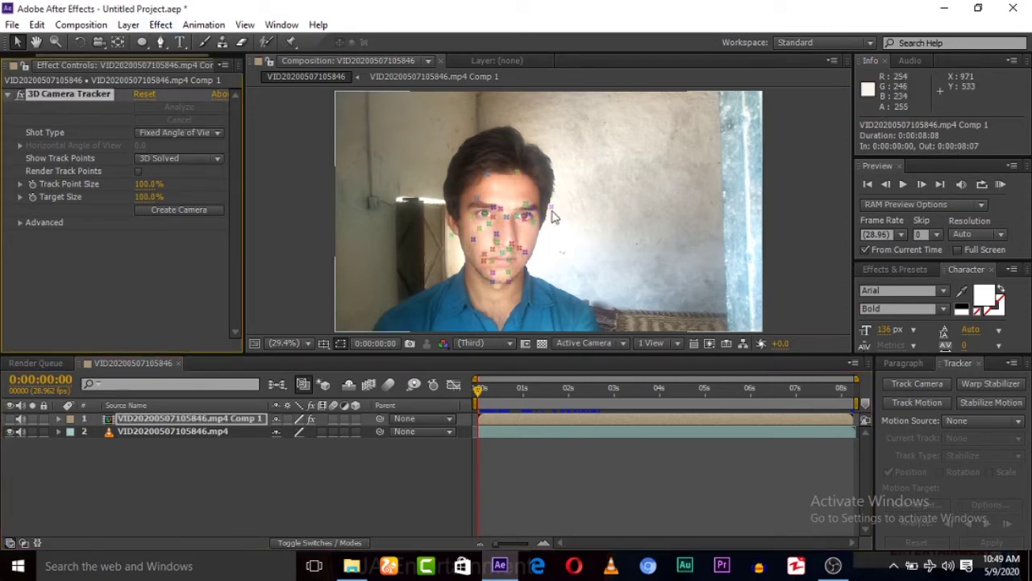
# Select seven track points across the face and create a solid and camera from them
pyautogui.moveTo(485, 249)
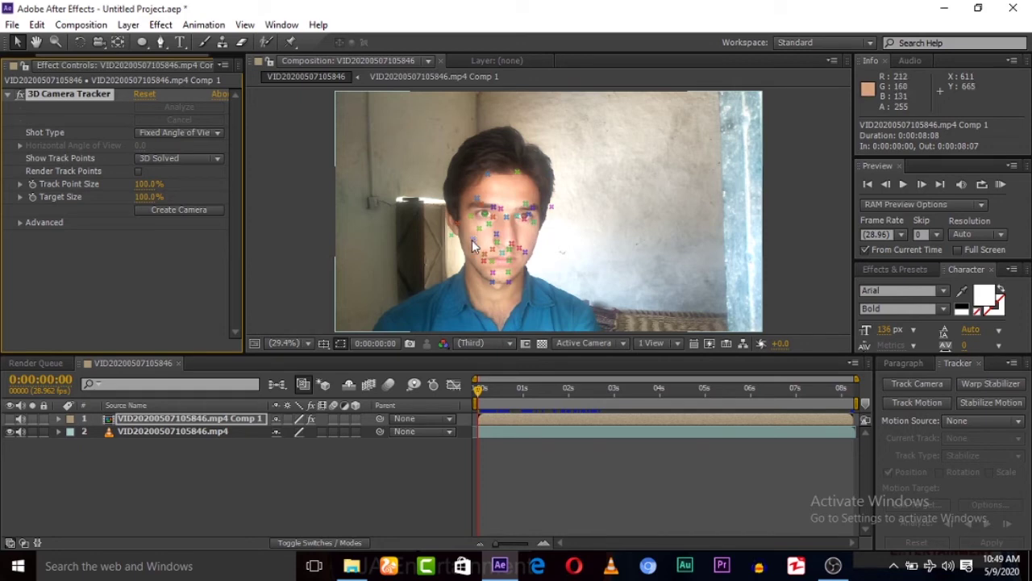
pyautogui.click(473, 240)
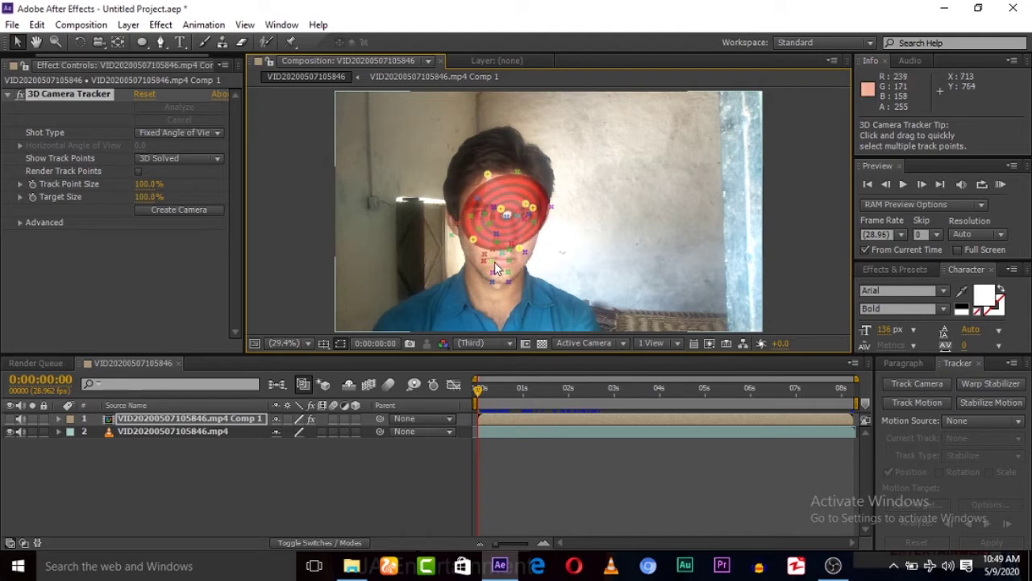
pyautogui.rightClick(504, 220)
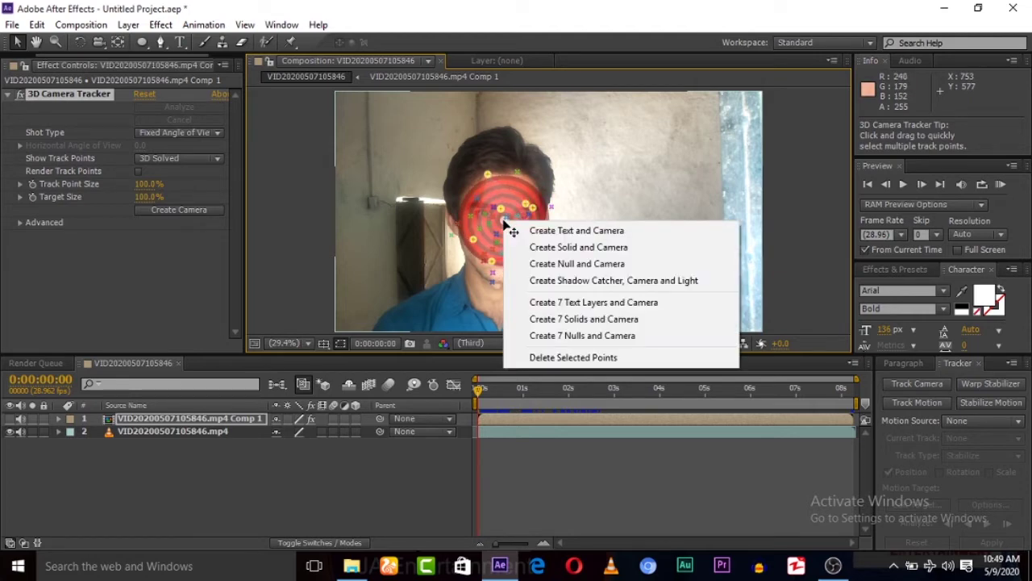
pyautogui.click(569, 250)
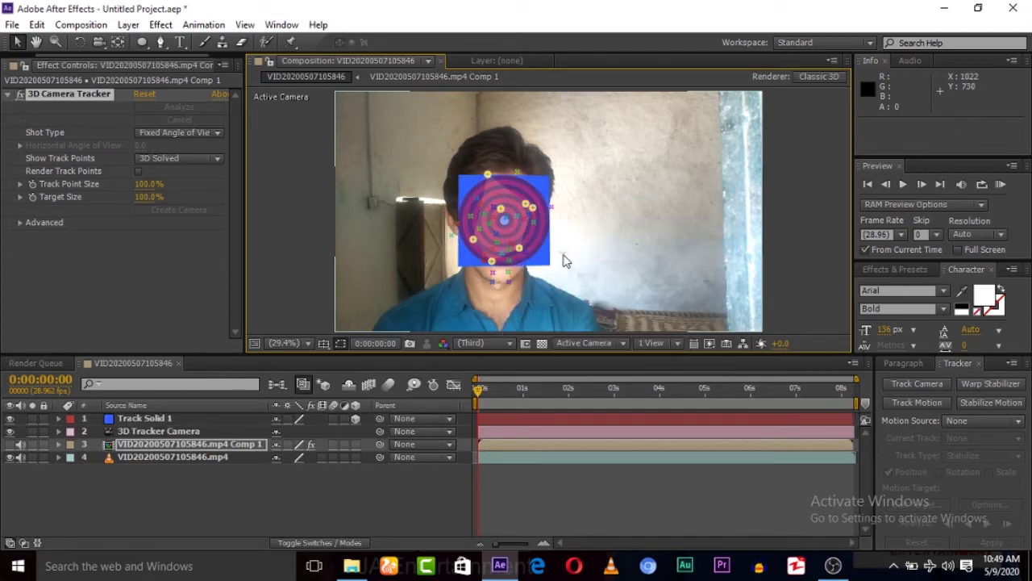
pyautogui.click(352, 490)
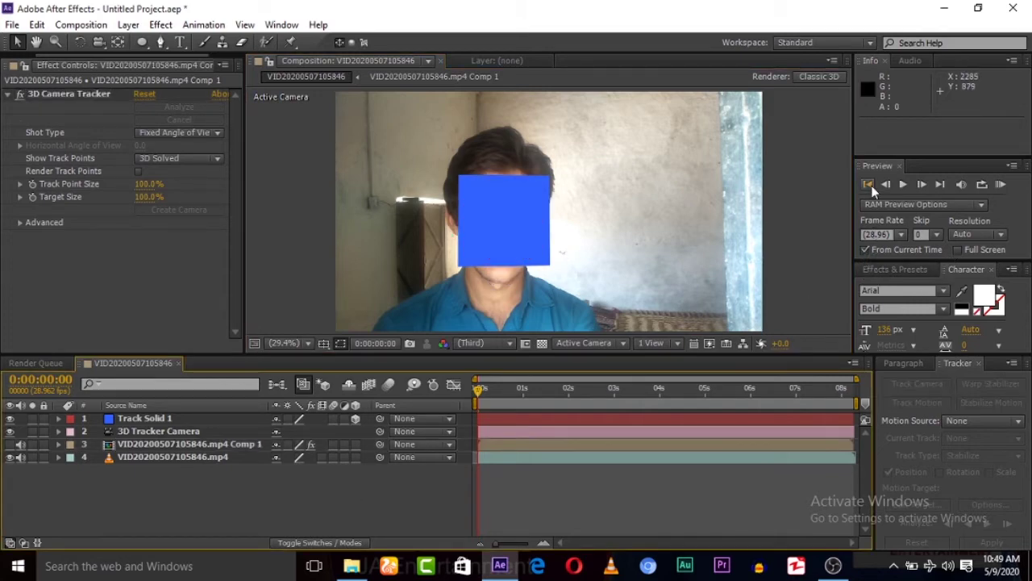
# Preview how the solid follows the face, return to the first frame and undo the creation of the solid and camera
pyautogui.click(1001, 185)
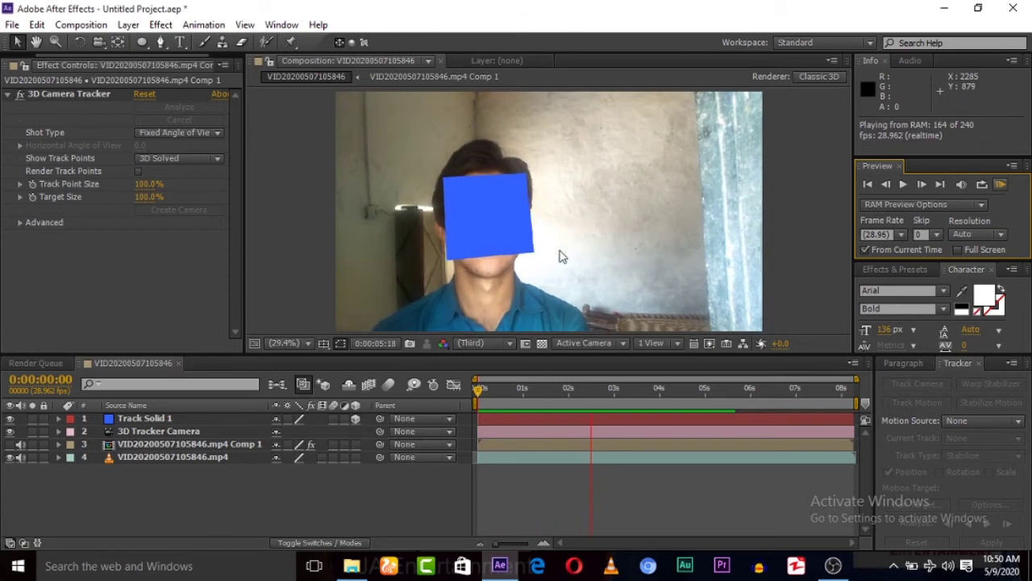
pyautogui.press('space')
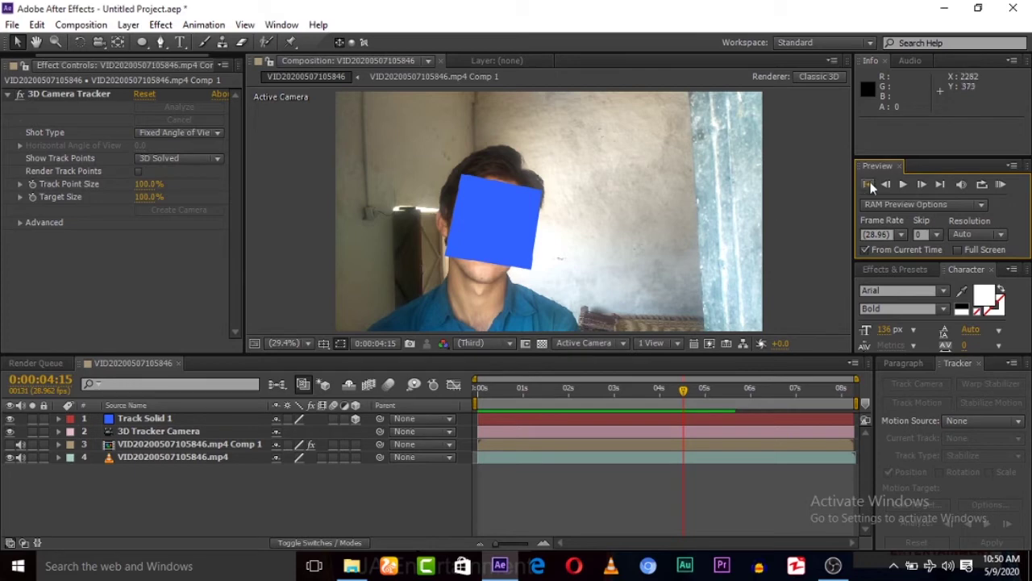
pyautogui.click(867, 185)
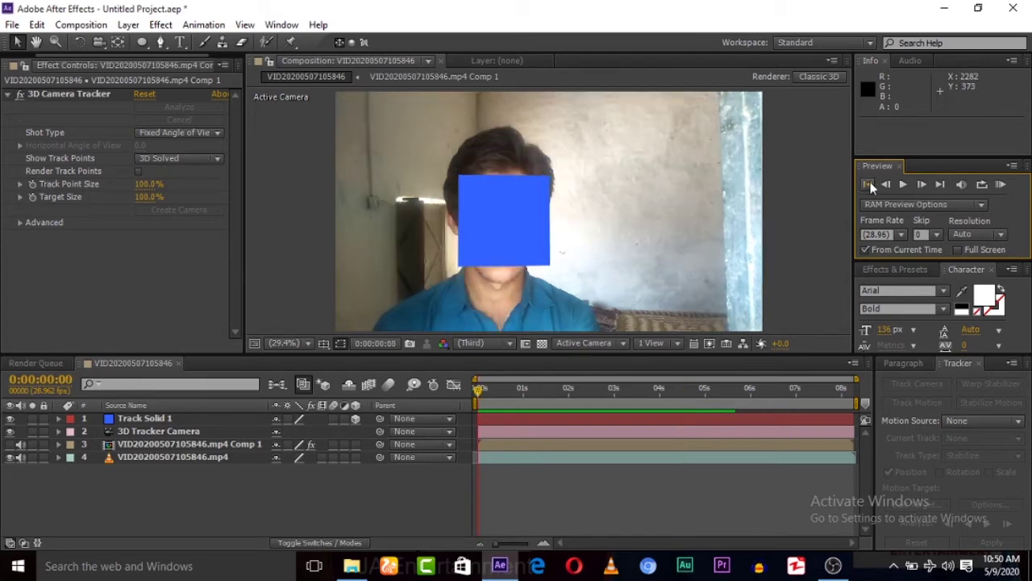
pyautogui.click(121, 423)
pyautogui.hotkey('ctrl', 'z')
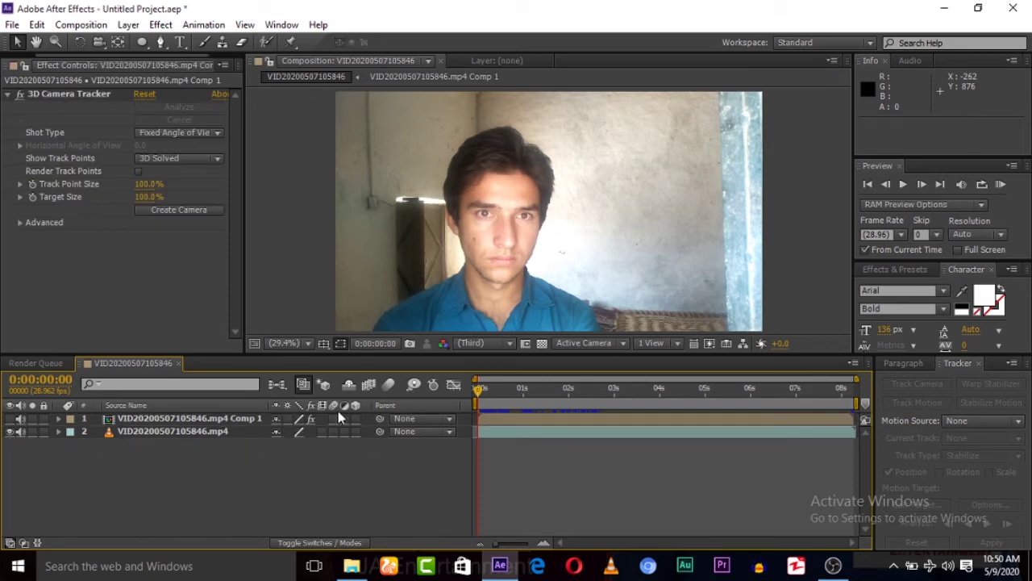
# Reselect the 3D Camera Tracker effect, select 28 track points over the face, and create a null and camera from them
pyautogui.click(68, 93)
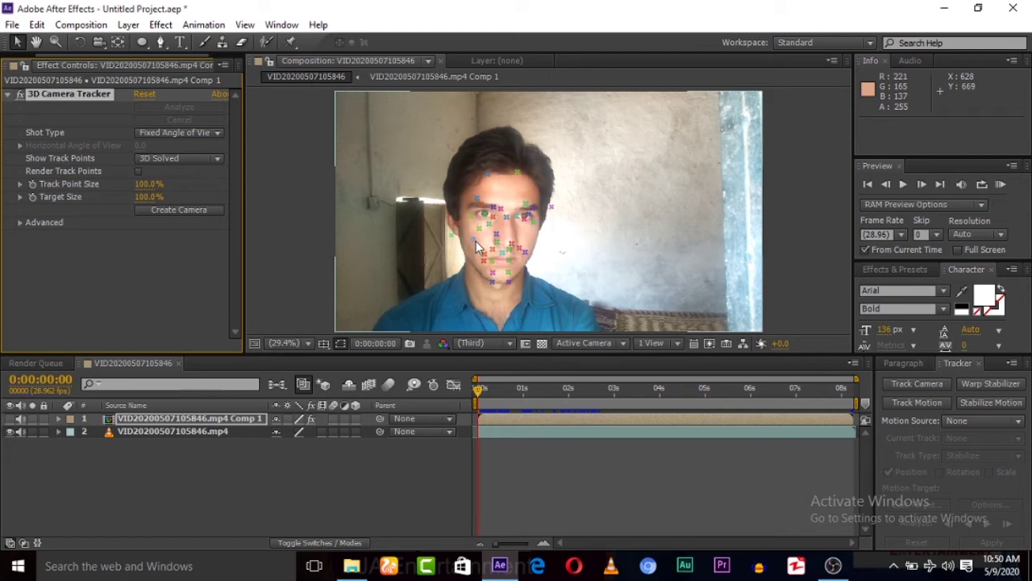
pyautogui.click(476, 247)
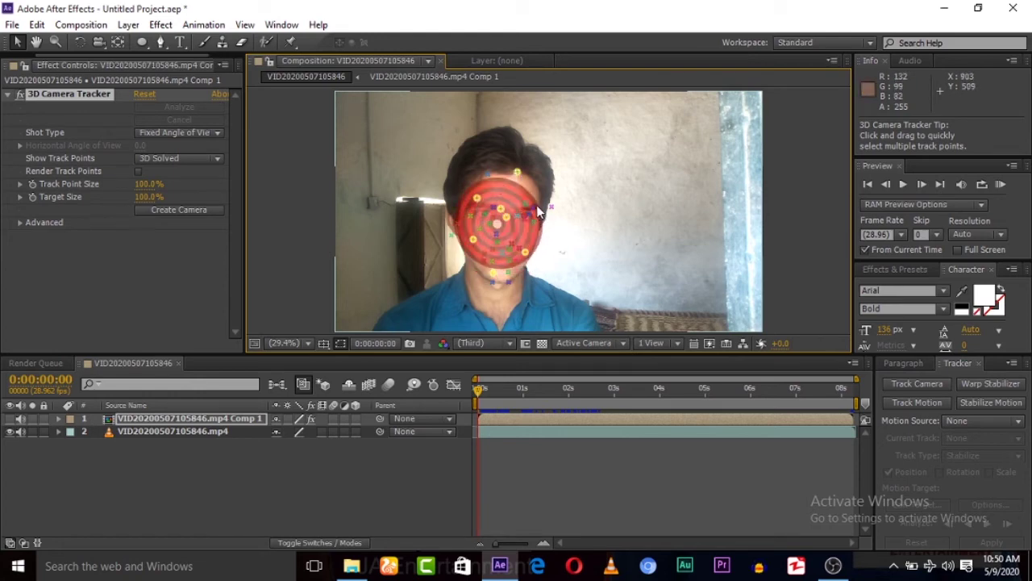
pyautogui.moveTo(537, 205); pyautogui.dragTo(478, 188)
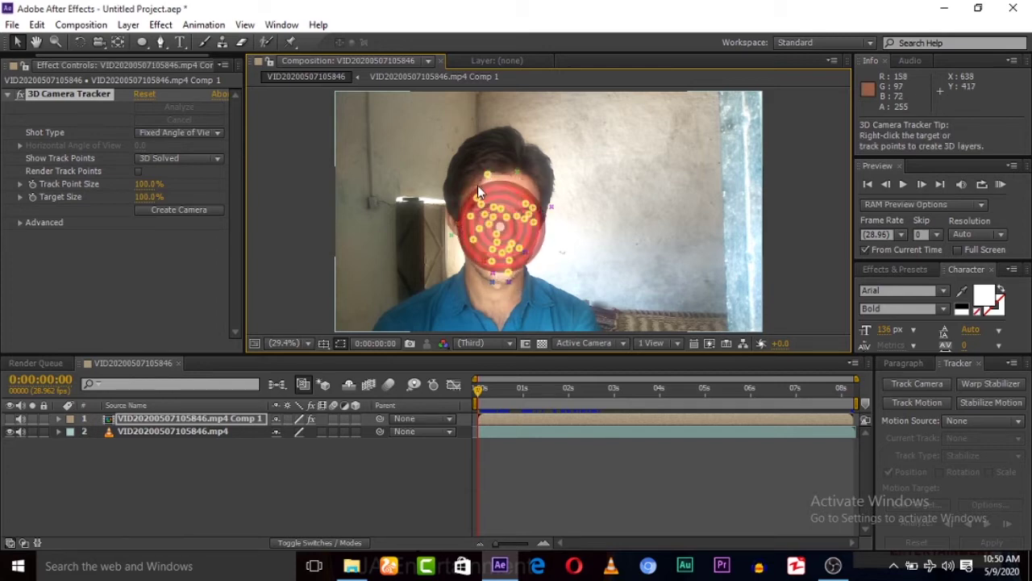
pyautogui.rightClick(505, 228)
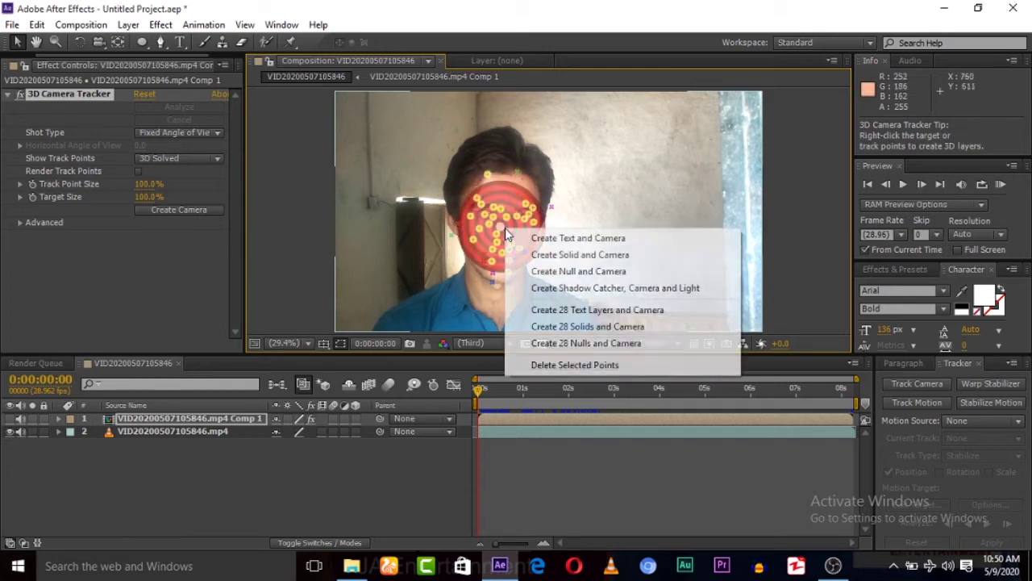
pyautogui.click(556, 275)
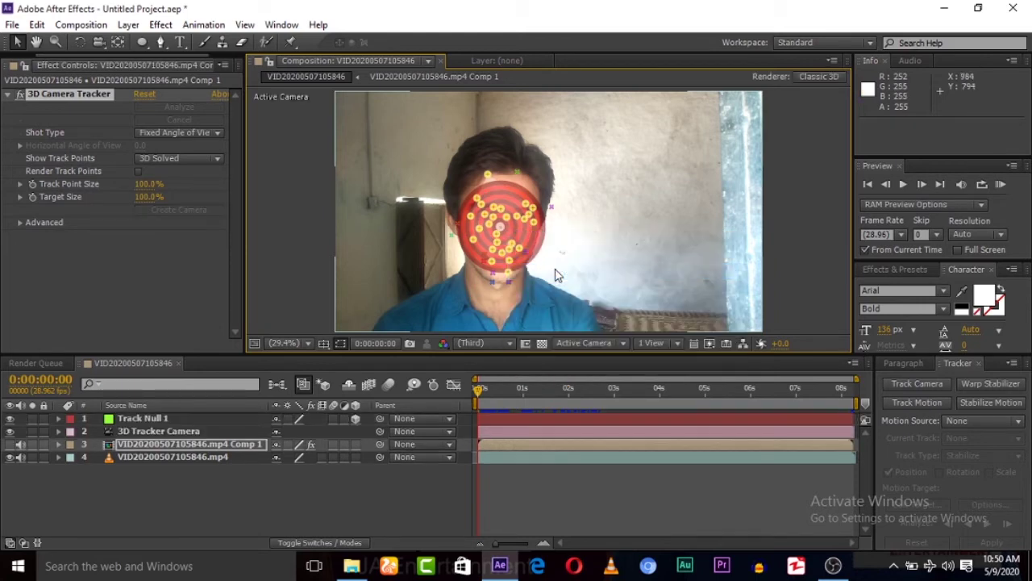
pyautogui.click(238, 529)
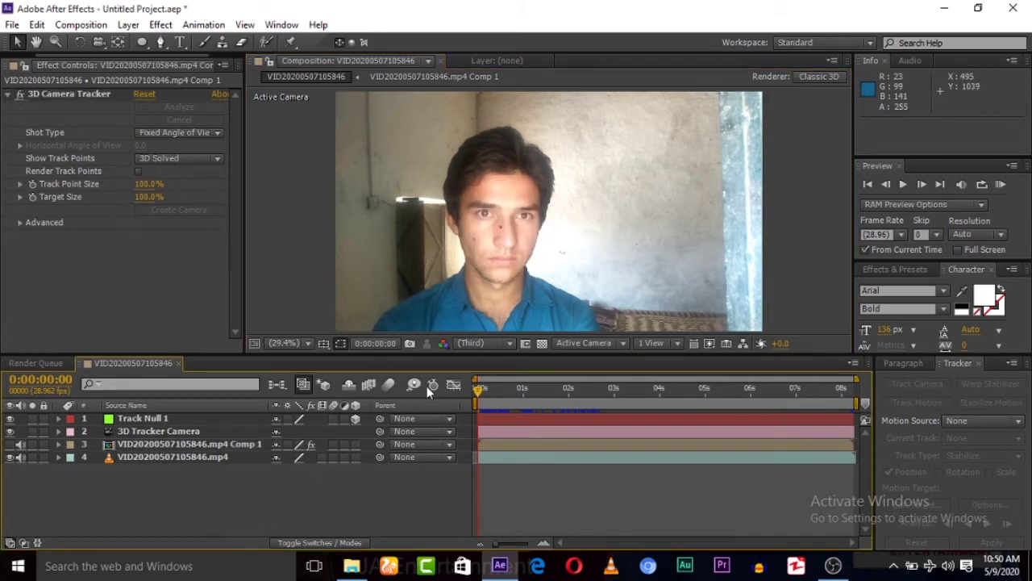
# Preview the composition with the track null and return to the first frame
pyautogui.press('space')
pyautogui.click(869, 184)
pyautogui.click(869, 184)
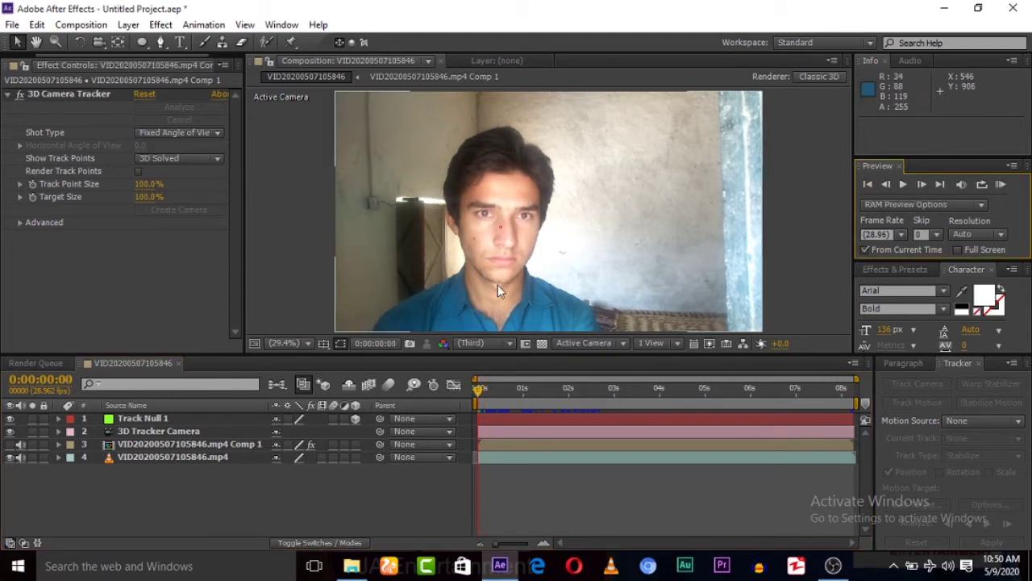
# Add an adjustment layer to the composition, parent it to Track Null 1, and make it a 3D layer
pyautogui.rightClick(95, 521)
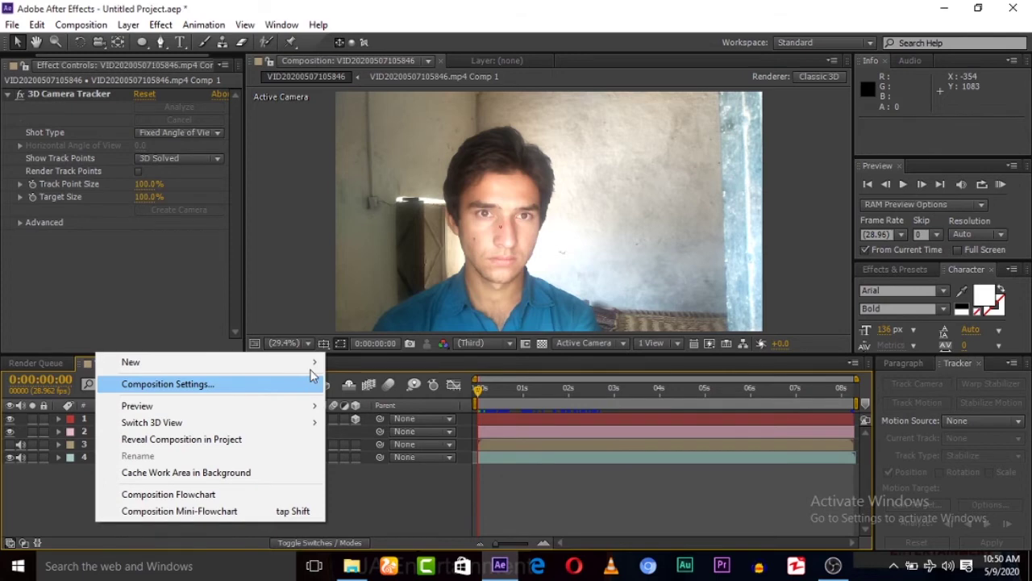
pyautogui.moveTo(310, 362)
pyautogui.click(398, 489)
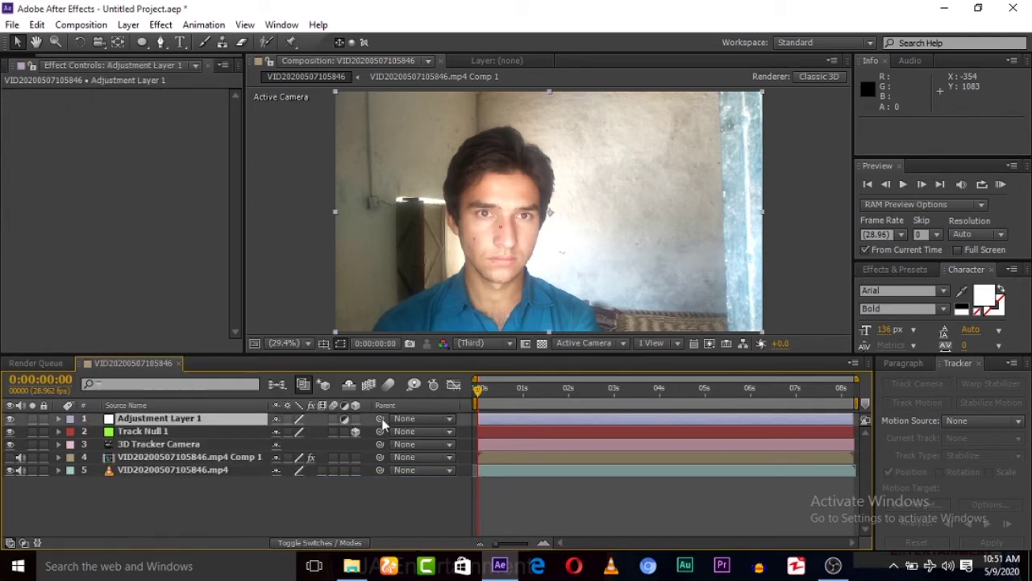
pyautogui.moveTo(380, 417); pyautogui.dragTo(171, 432)
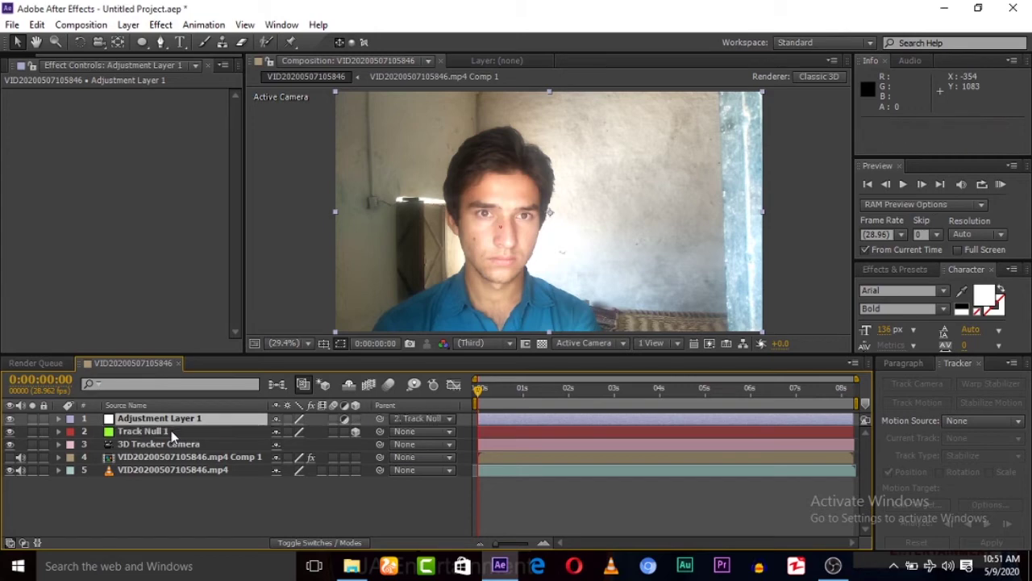
pyautogui.click(355, 419)
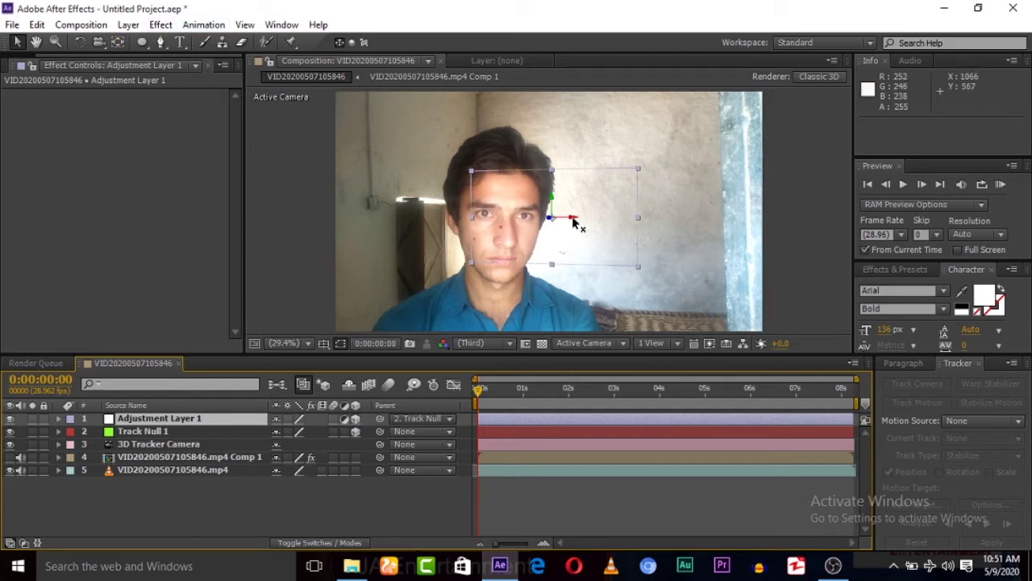
# Move the adjustment layer along its X axis onto the man's face and scale it uniformly to 187%
pyautogui.moveTo(572, 220); pyautogui.dragTo(445, 221)
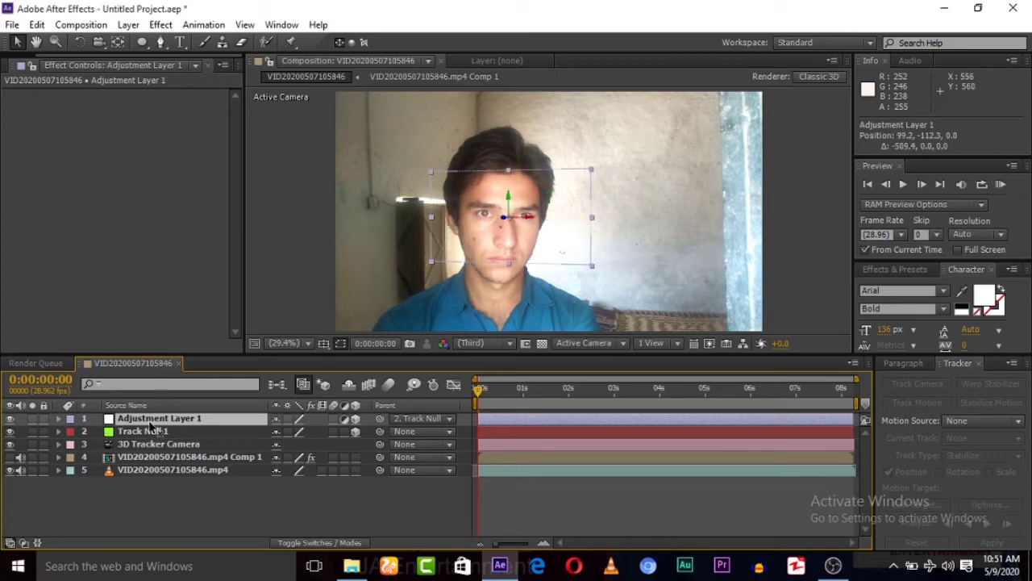
pyautogui.press('s')
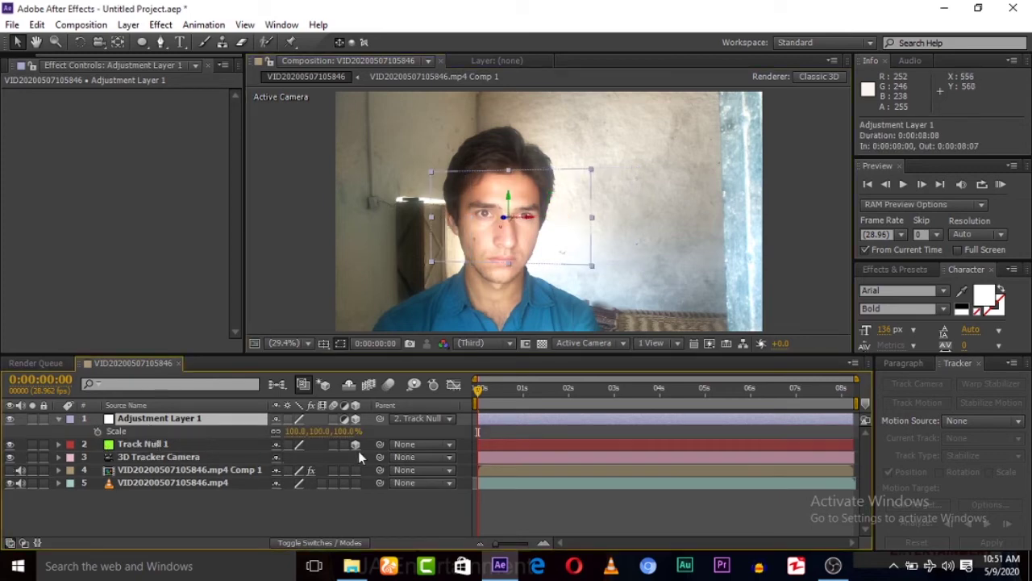
pyautogui.moveTo(342, 432); pyautogui.dragTo(396, 424)
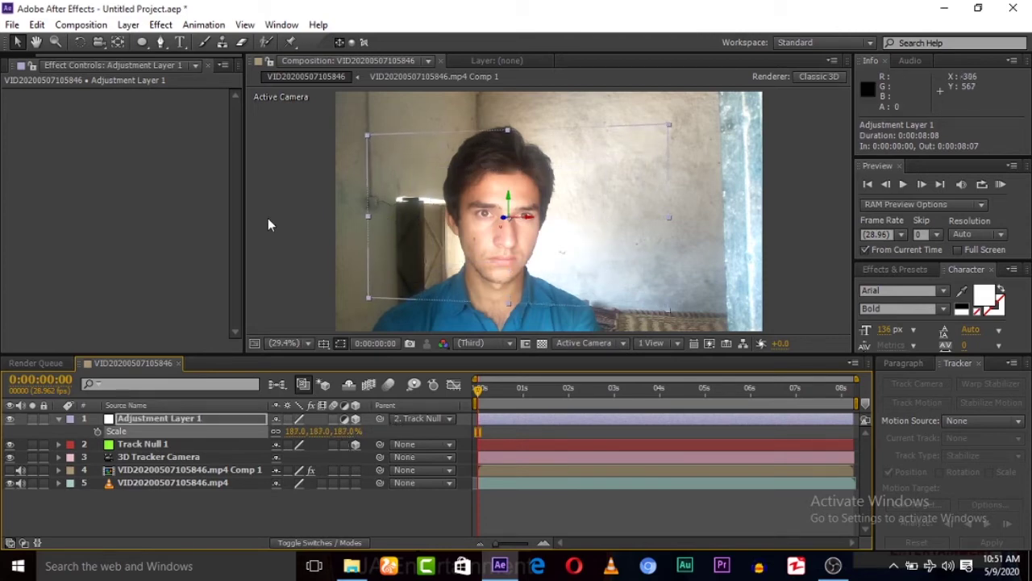
pyautogui.click(160, 24)
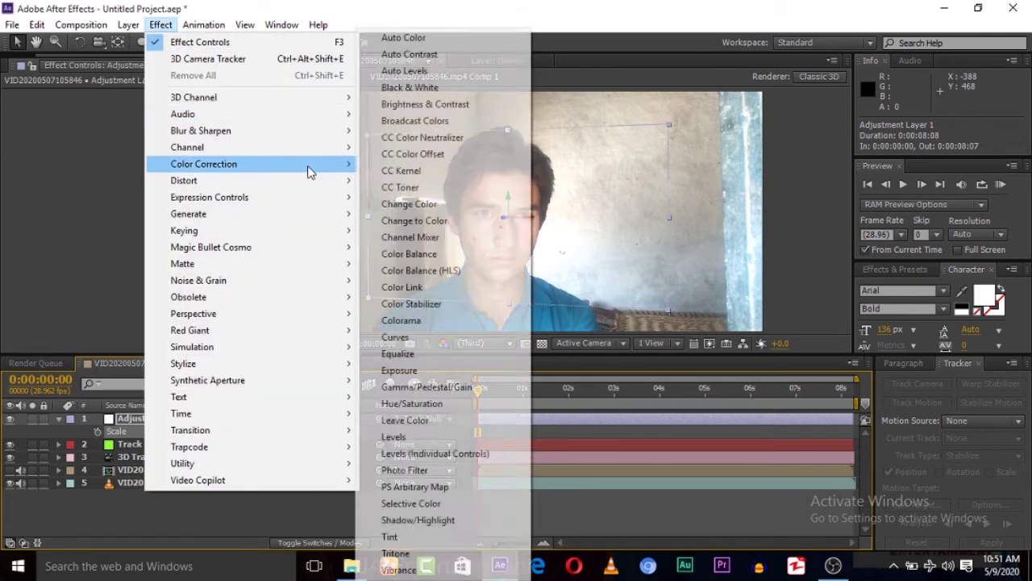
pyautogui.moveTo(80, 24)
pyautogui.click(25, 113)
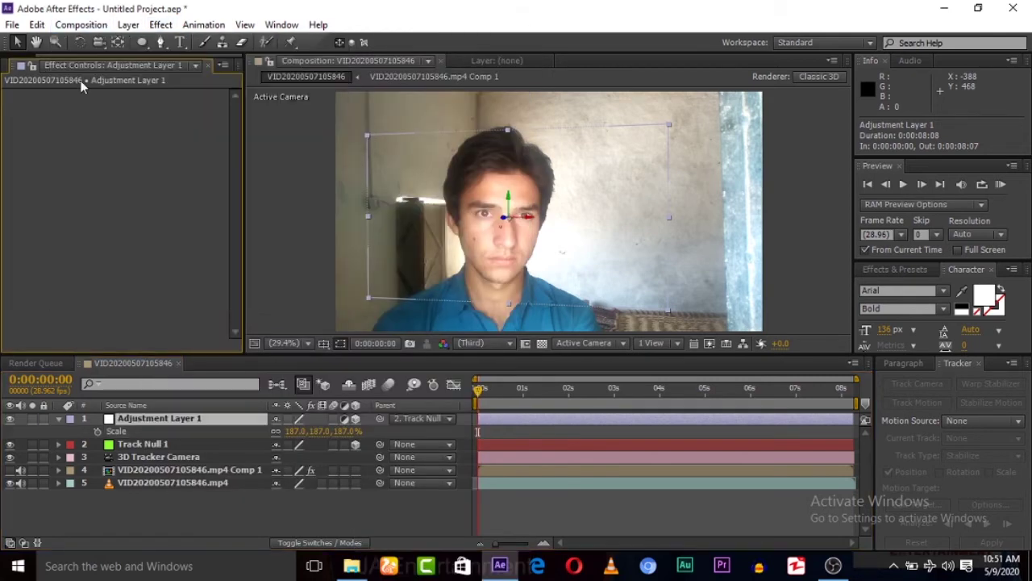
# Draw a closed 15-vertex Pen mask on the adjustment layer around the man's face, from the forehead hairline to the chin
pyautogui.click(160, 42)
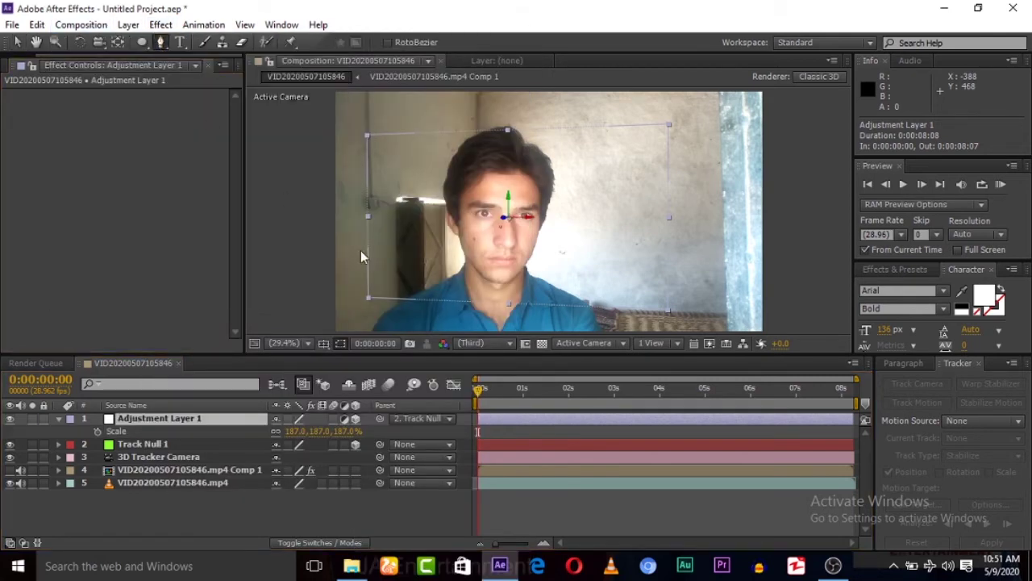
pyautogui.click(523, 172)
pyautogui.click(497, 174)
pyautogui.click(477, 184)
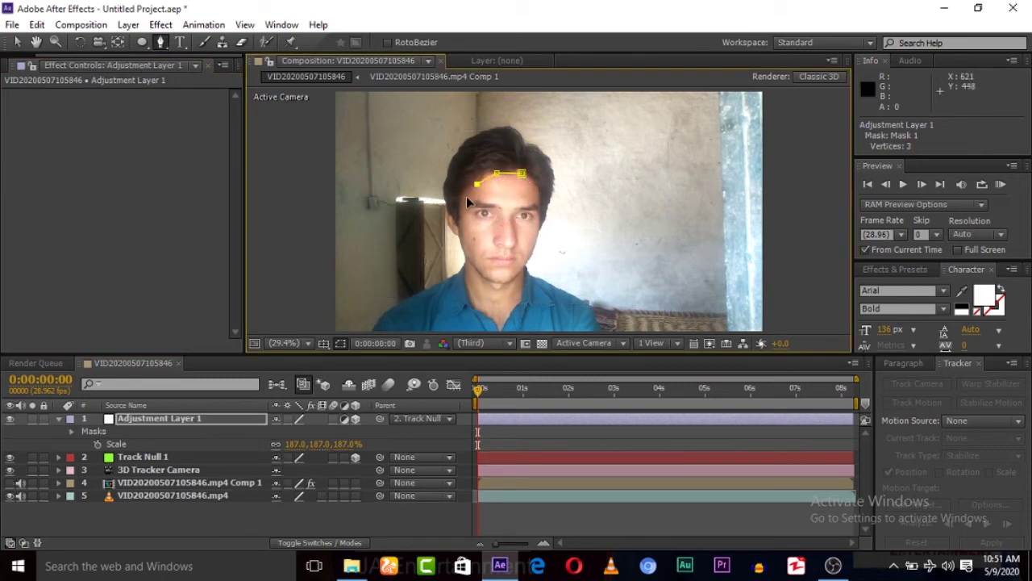
pyautogui.click(460, 204)
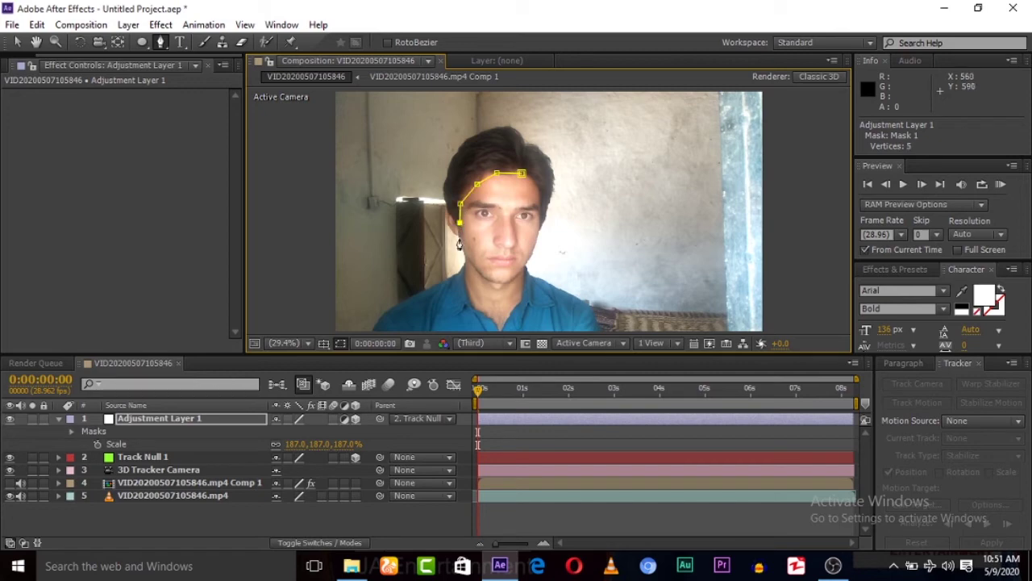
pyautogui.click(462, 244)
pyautogui.click(468, 262)
pyautogui.click(477, 274)
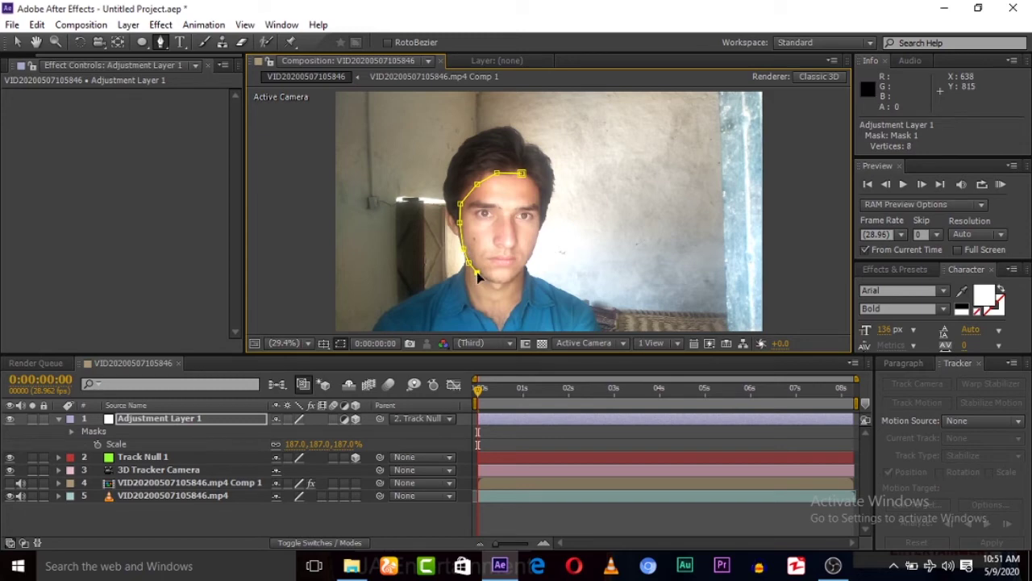
pyautogui.click(488, 282)
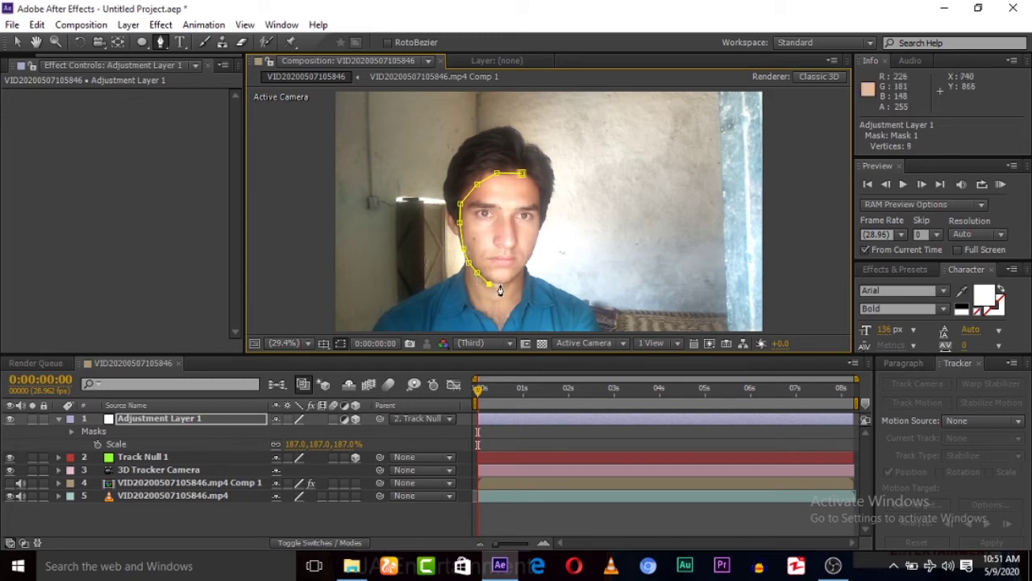
pyautogui.click(499, 285)
pyautogui.click(515, 281)
pyautogui.click(521, 270)
pyautogui.click(535, 253)
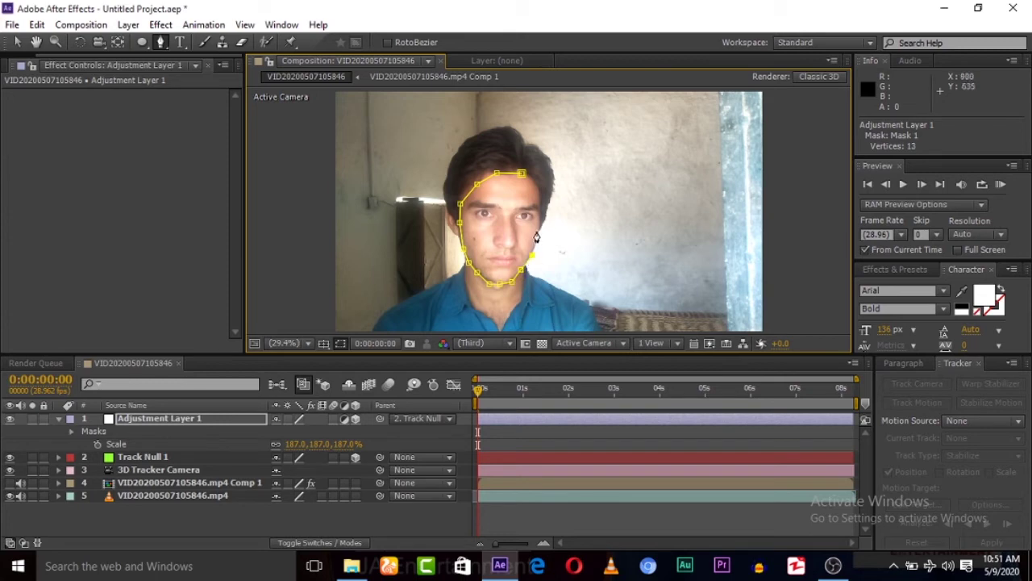
pyautogui.click(538, 225)
pyautogui.click(536, 198)
pyautogui.click(521, 173)
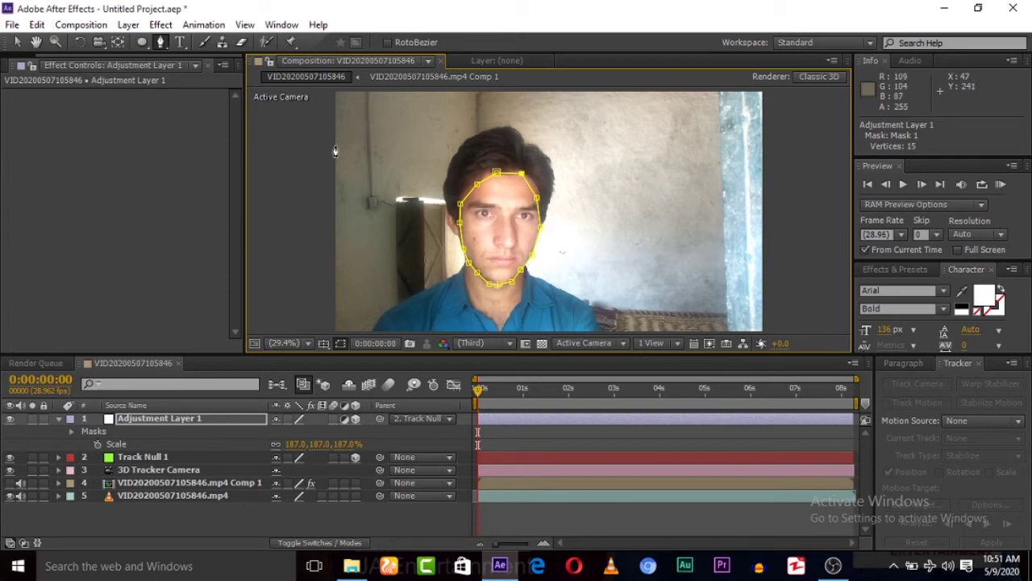
# Apply the Curves effect to the adjustment layer and bend the Red channel curve upward
pyautogui.click(164, 25)
pyautogui.moveTo(318, 163)
pyautogui.click(396, 337)
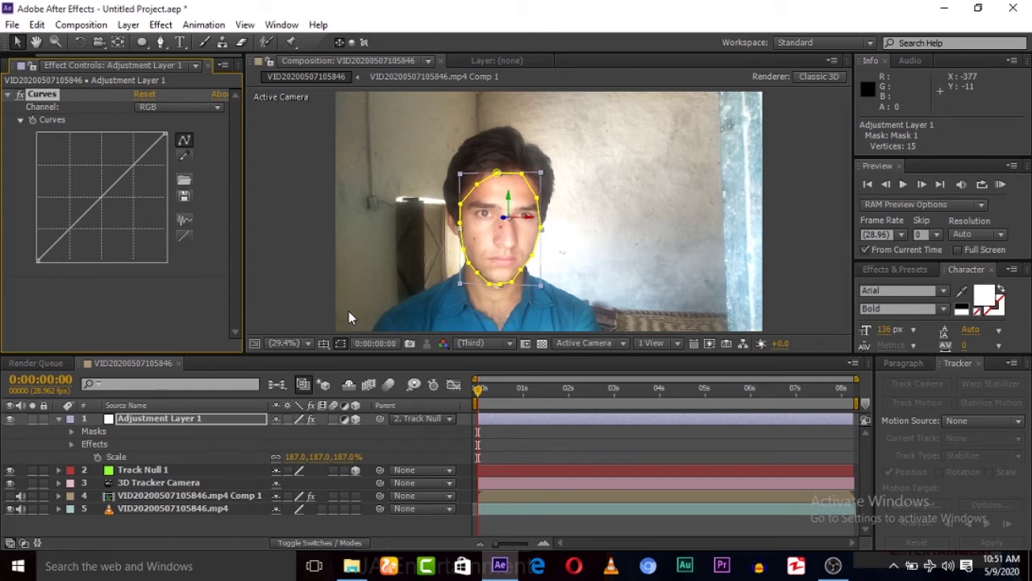
pyautogui.click(162, 107)
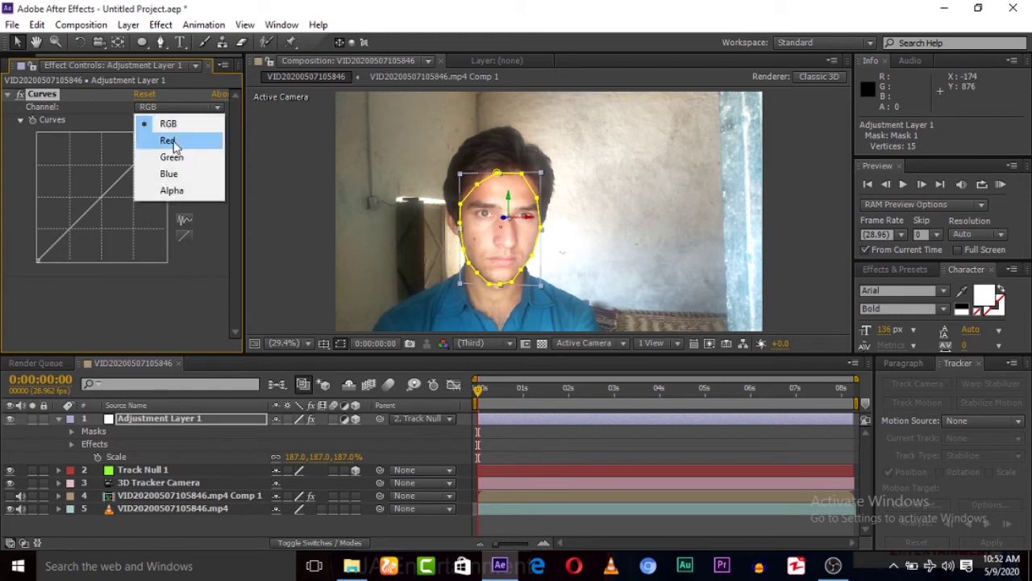
pyautogui.click(170, 141)
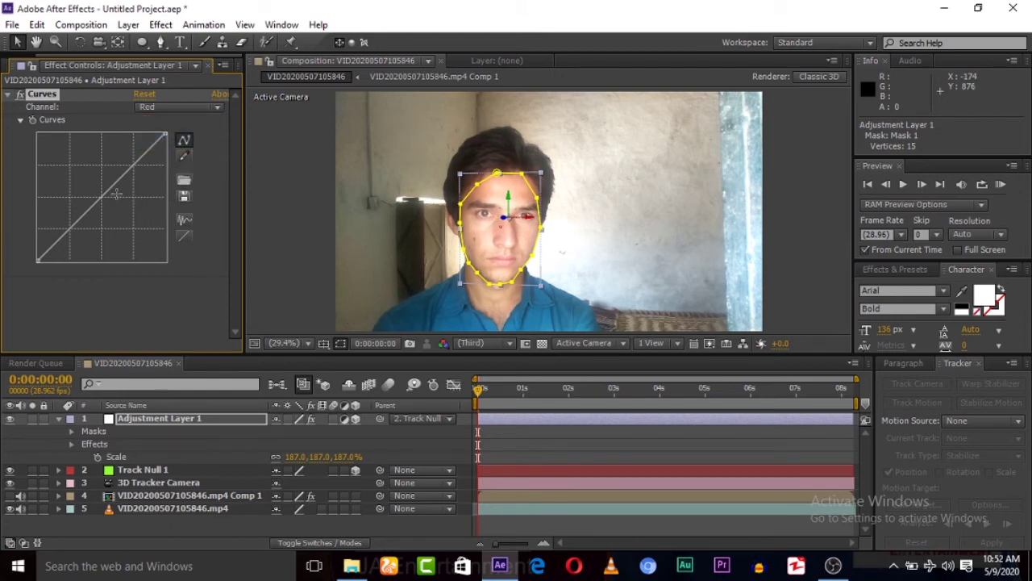
pyautogui.moveTo(102, 201); pyautogui.dragTo(87, 176)
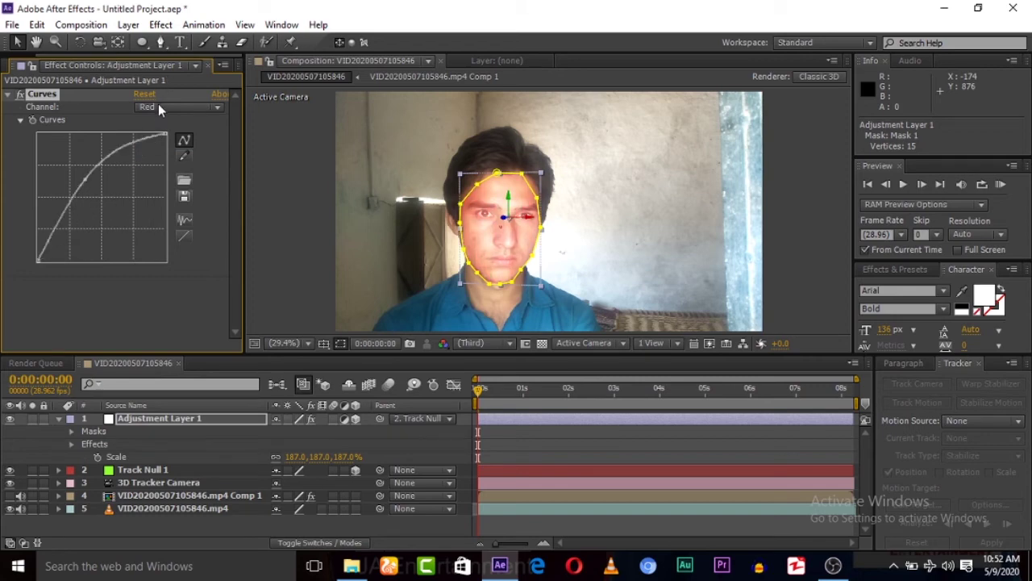
# Bend the Green and Blue channel curves slightly downward to tint the masked face red, and collapse the adjustment layer
pyautogui.click(158, 107)
pyautogui.click(169, 161)
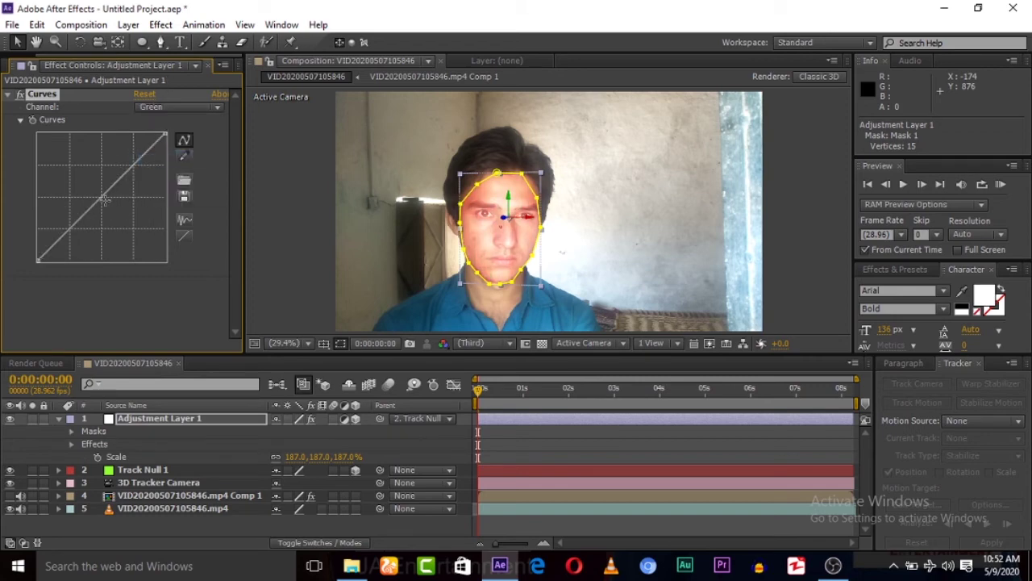
pyautogui.moveTo(104, 200); pyautogui.dragTo(114, 208)
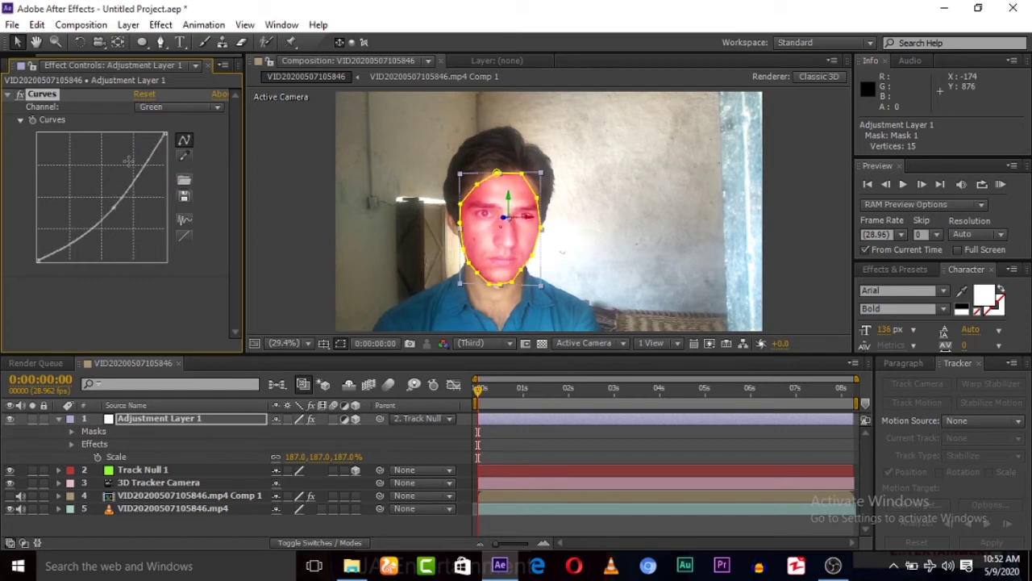
pyautogui.click(146, 106)
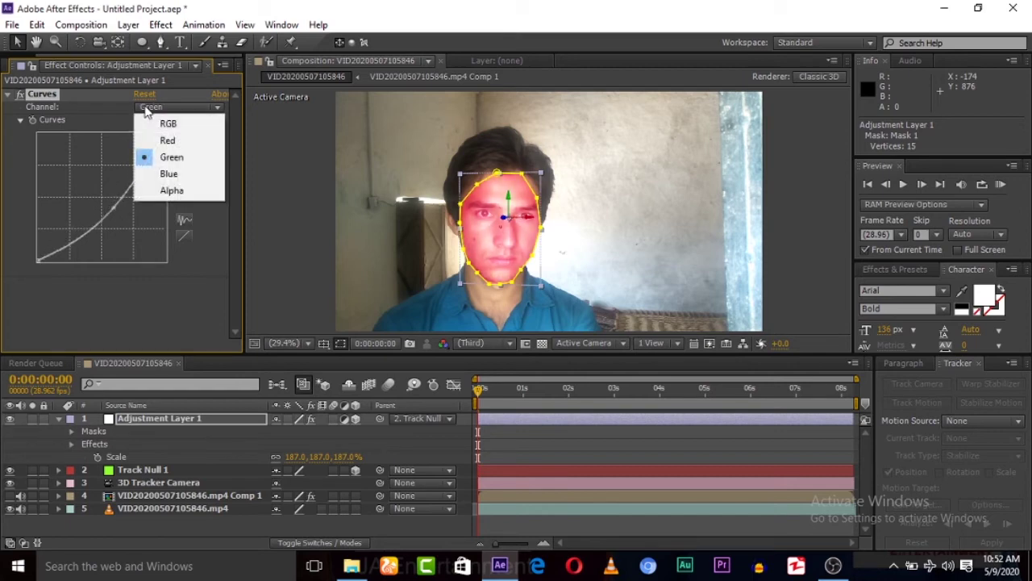
pyautogui.click(169, 174)
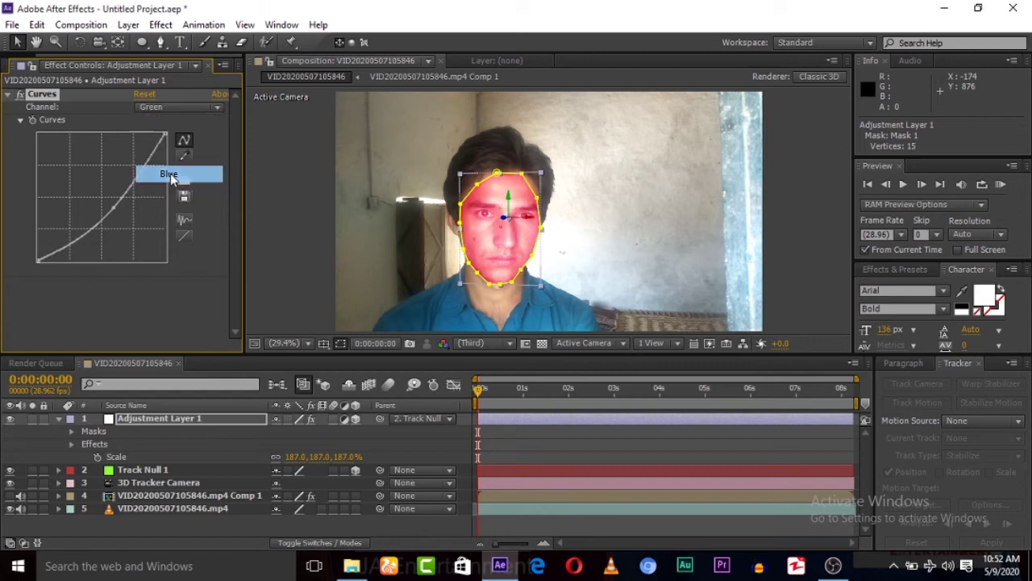
pyautogui.moveTo(95, 200); pyautogui.dragTo(110, 204)
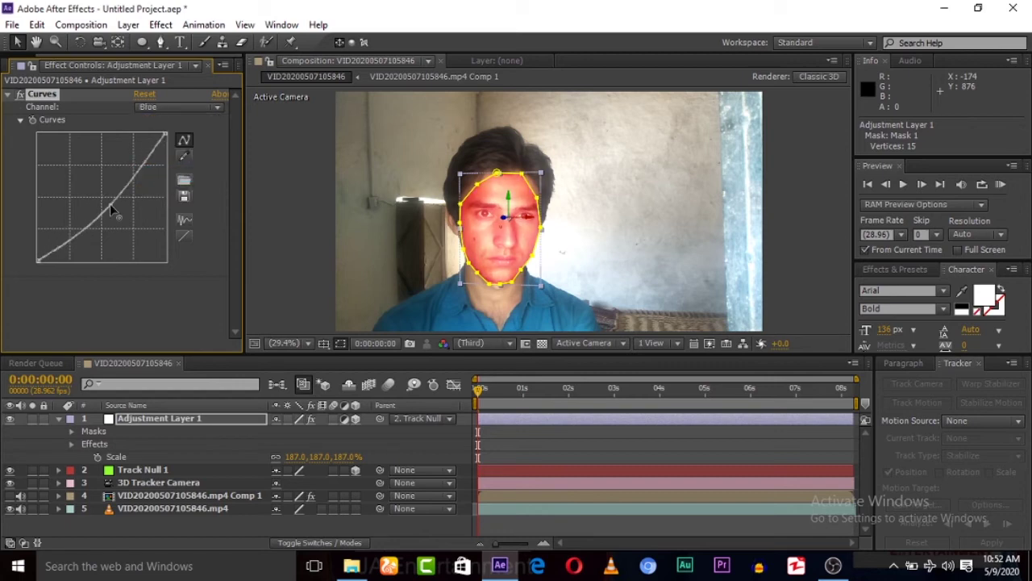
pyautogui.click(59, 418)
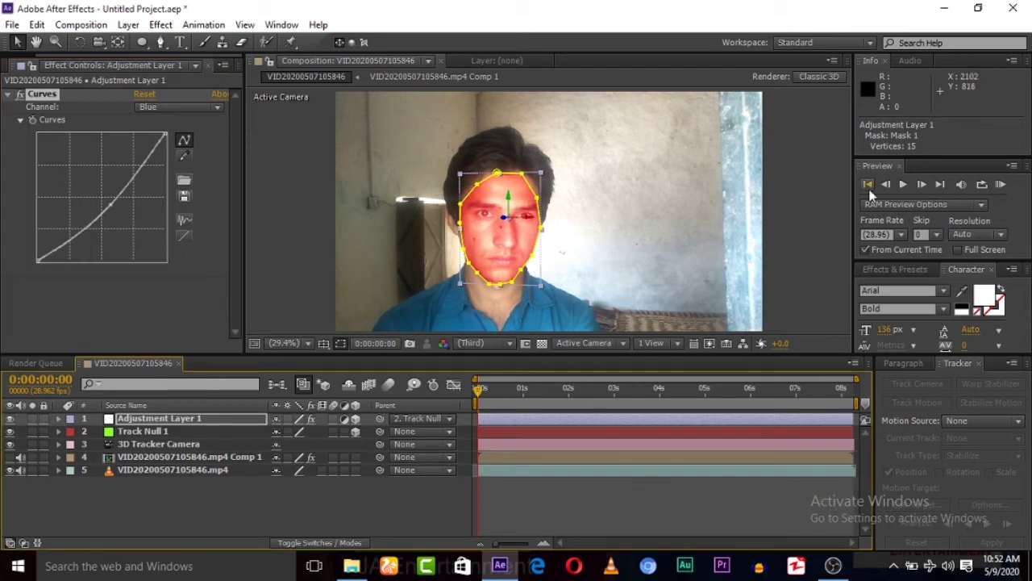
# Preview how the red tint follows the face, and undo all edits back to before the adjustment layer was added
pyautogui.click(1000, 185)
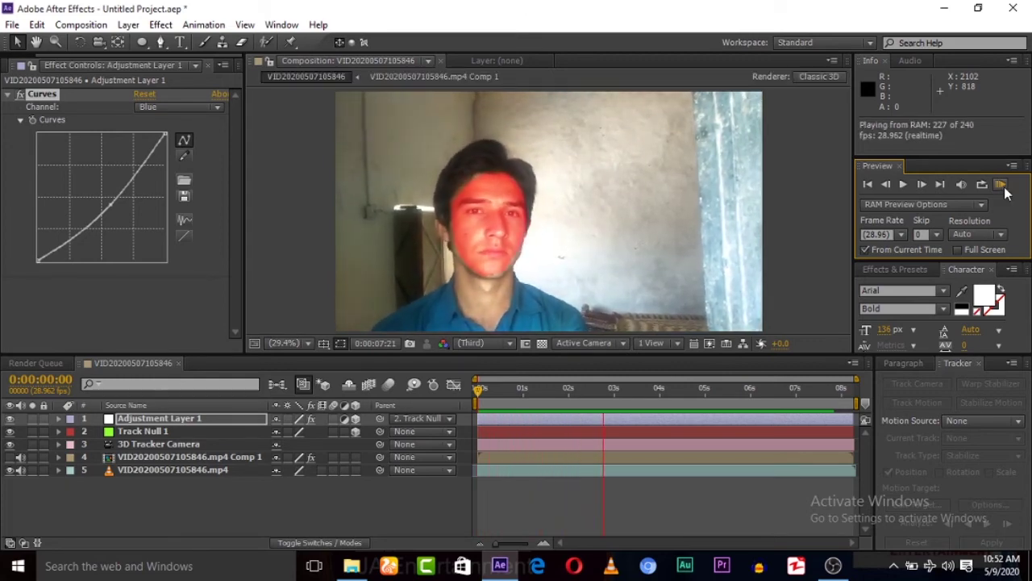
pyautogui.click(1002, 187)
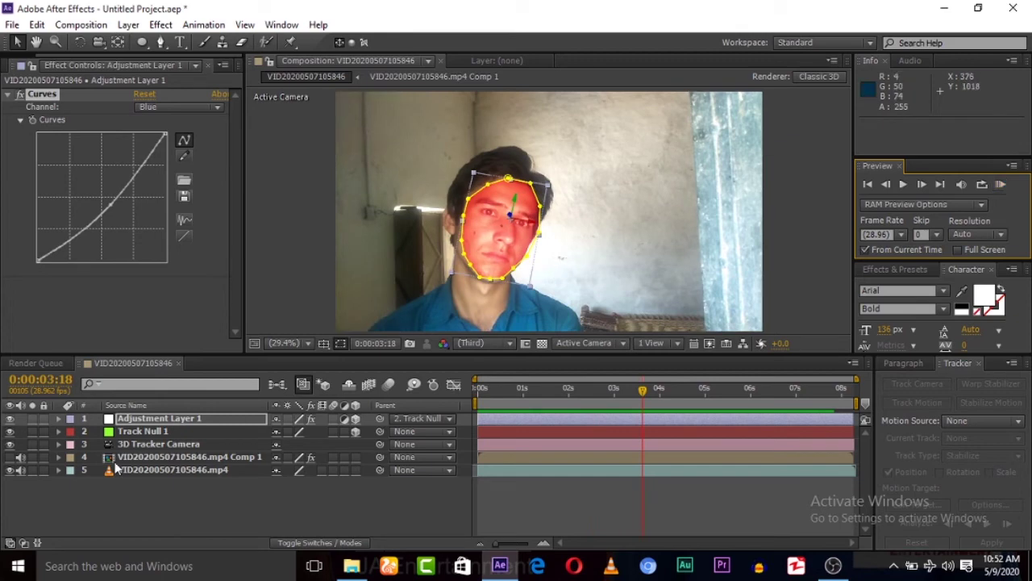
pyautogui.click(182, 519)
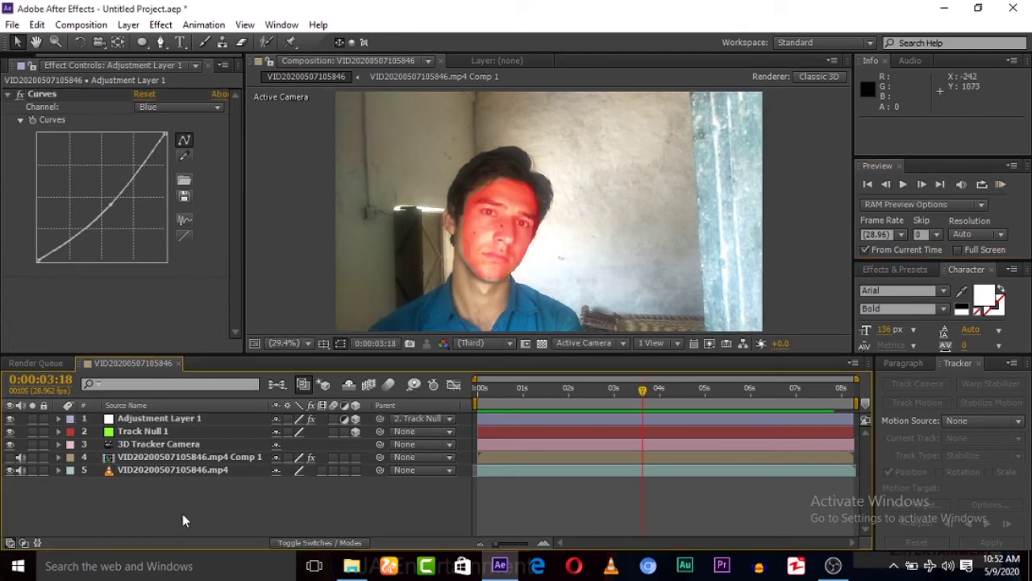
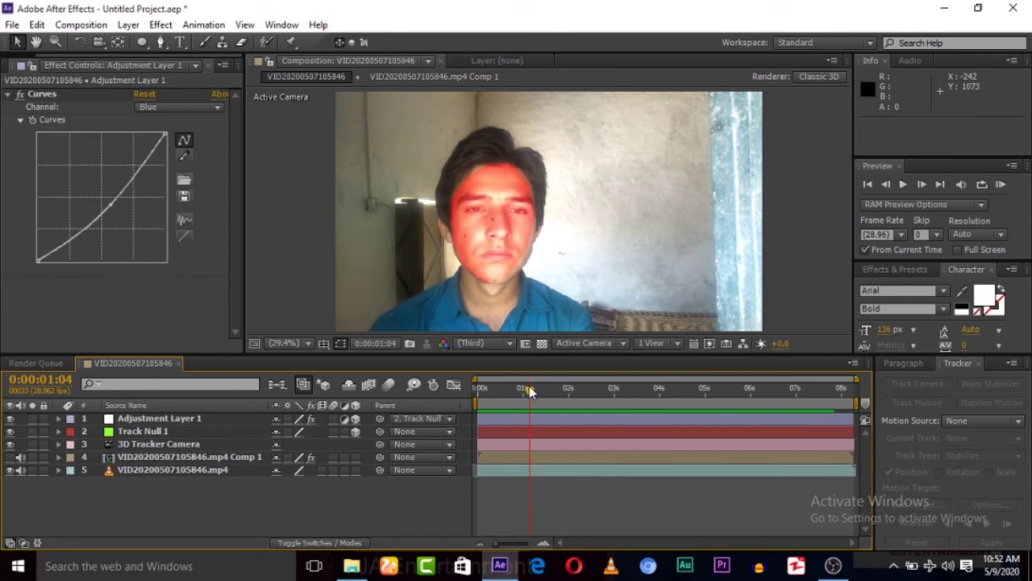
pyautogui.moveTo(529, 385); pyautogui.dragTo(582, 380)
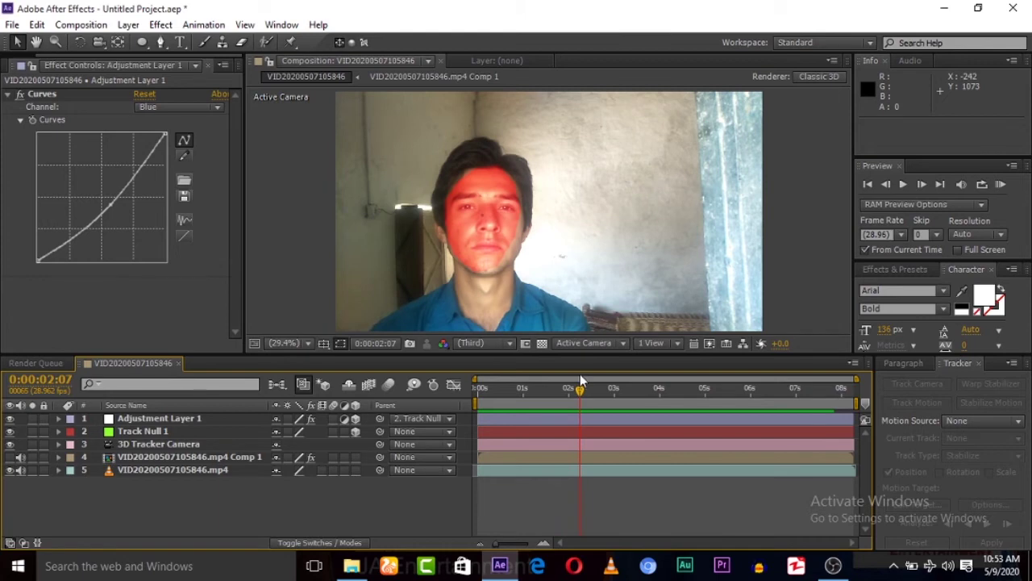
pyautogui.hotkey('ctrl', 'z')
pyautogui.hotkey('ctrl', 'z')
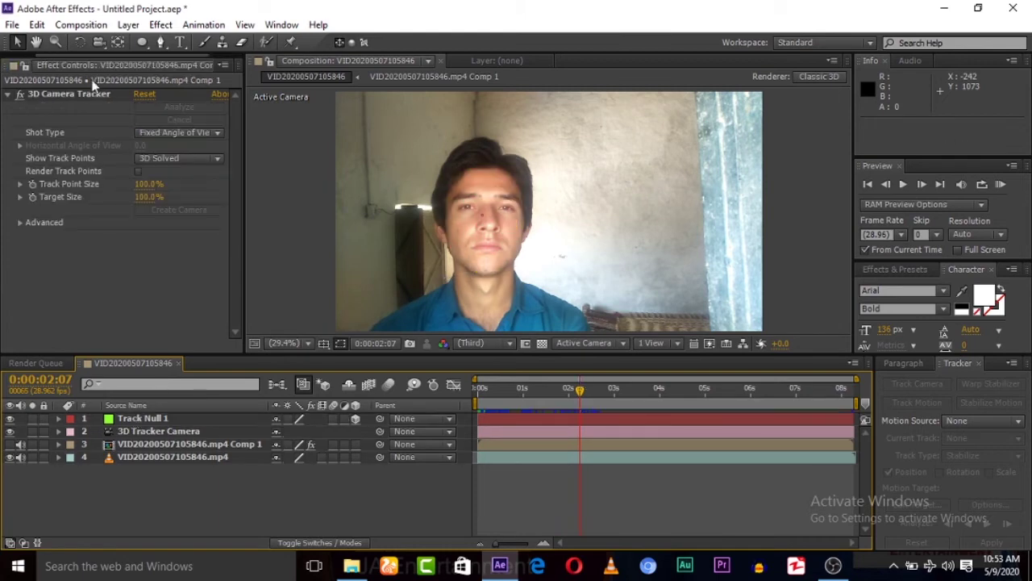
# Place Thanos-Face-Mask.jpg as the top layer of the composition and shift it horizontally over the man's face, to about 824, 540
pyautogui.click(22, 64)
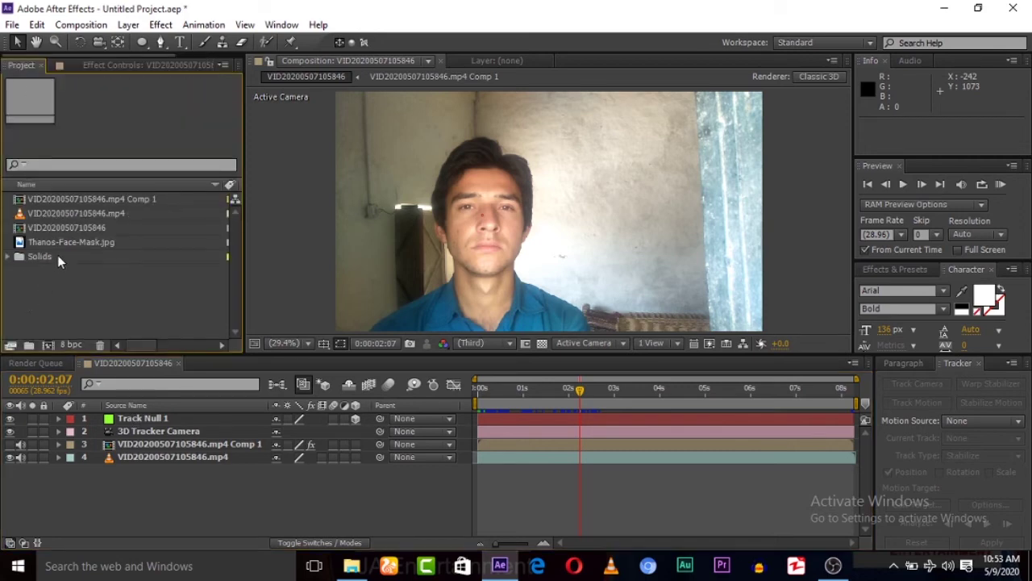
pyautogui.moveTo(64, 242); pyautogui.dragTo(107, 416)
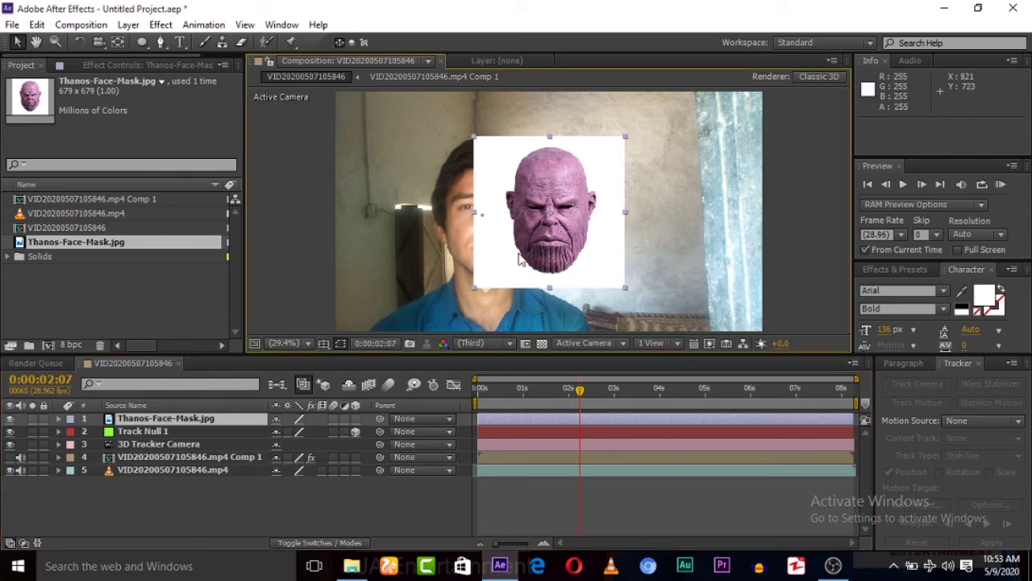
pyautogui.moveTo(521, 260); pyautogui.dragTo(489, 260)
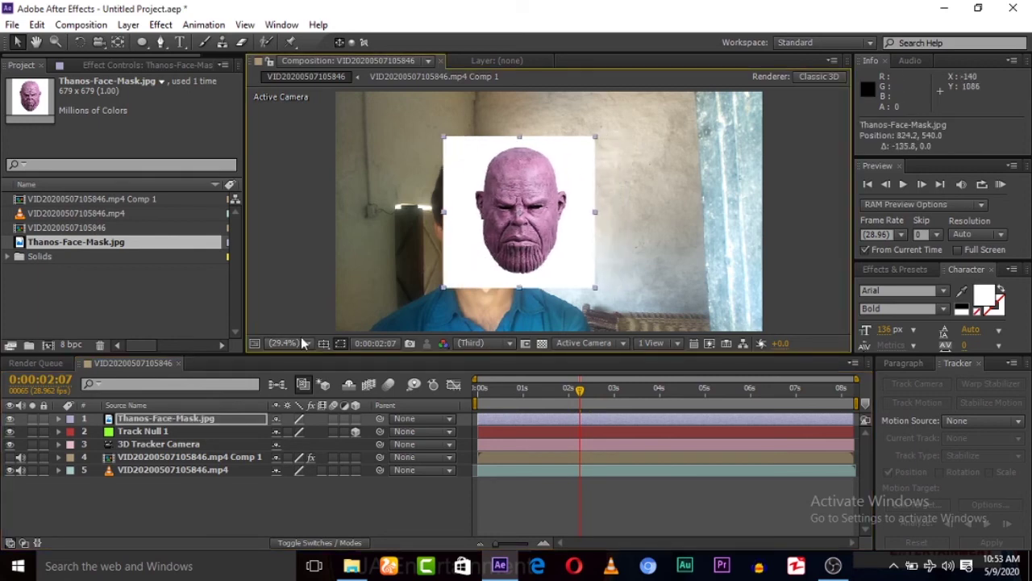
# Parent the Thanos-Face-Mask.jpg layer to Track Null 1, make it a 3D layer, and scale it uniformly to 326%
pyautogui.moveTo(381, 425); pyautogui.dragTo(142, 430)
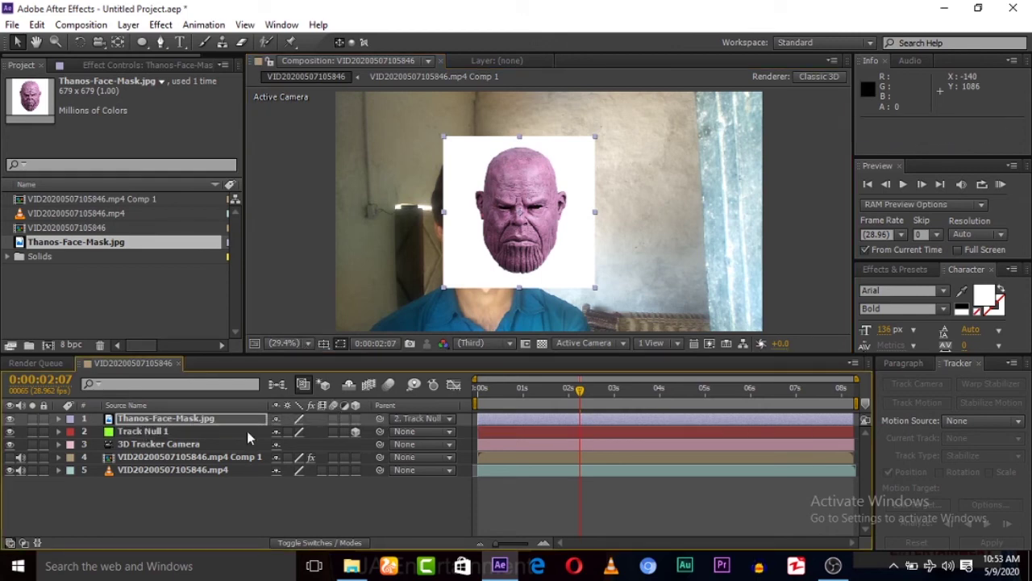
pyautogui.click(356, 419)
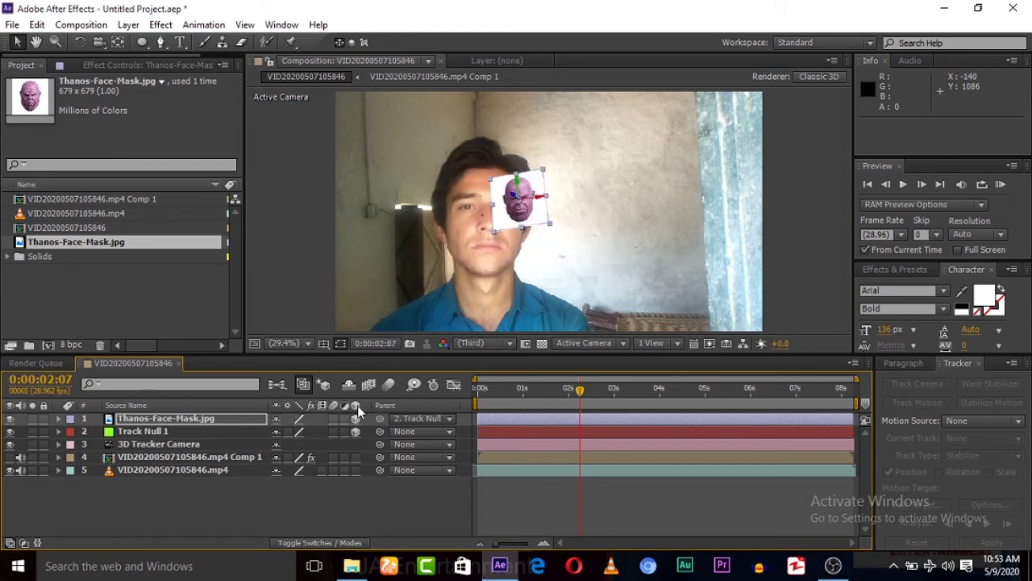
pyautogui.press('s')
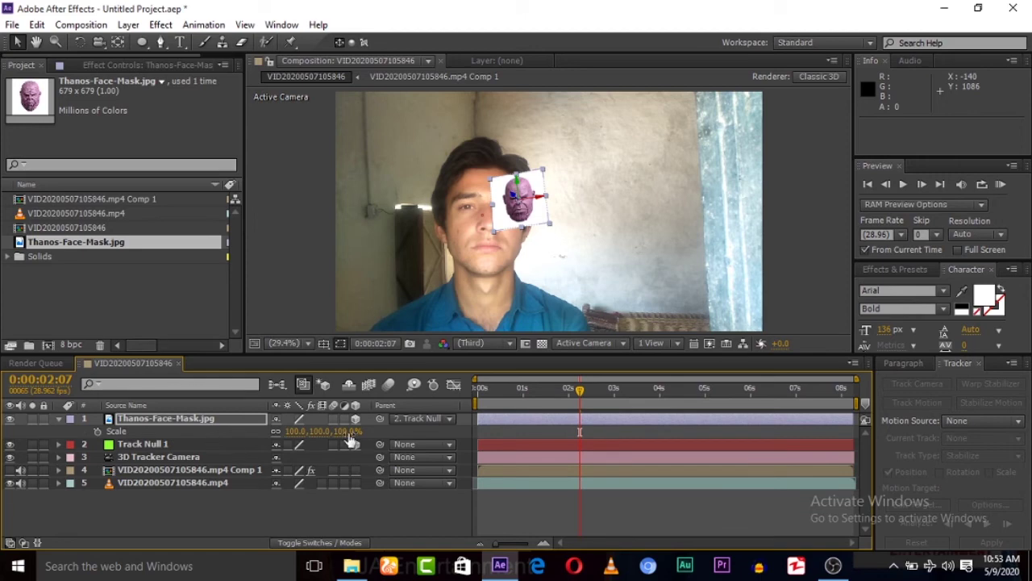
pyautogui.moveTo(351, 436); pyautogui.dragTo(376, 434)
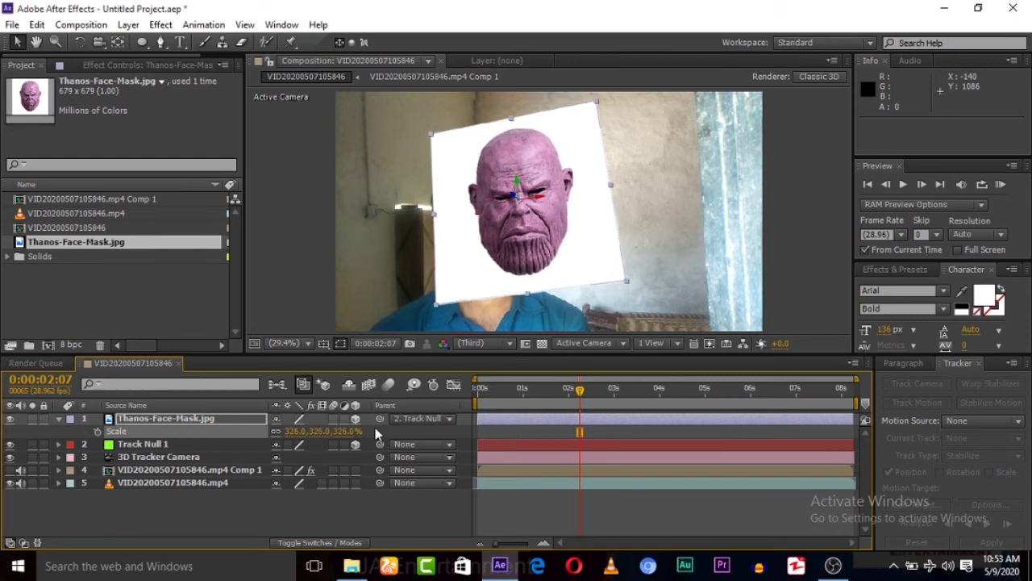
# Rotate the mask layer to X 13°, Y -15° and Z 7°, and move it over the face to about 120.1, -18.8, -75.4
pyautogui.press('r')
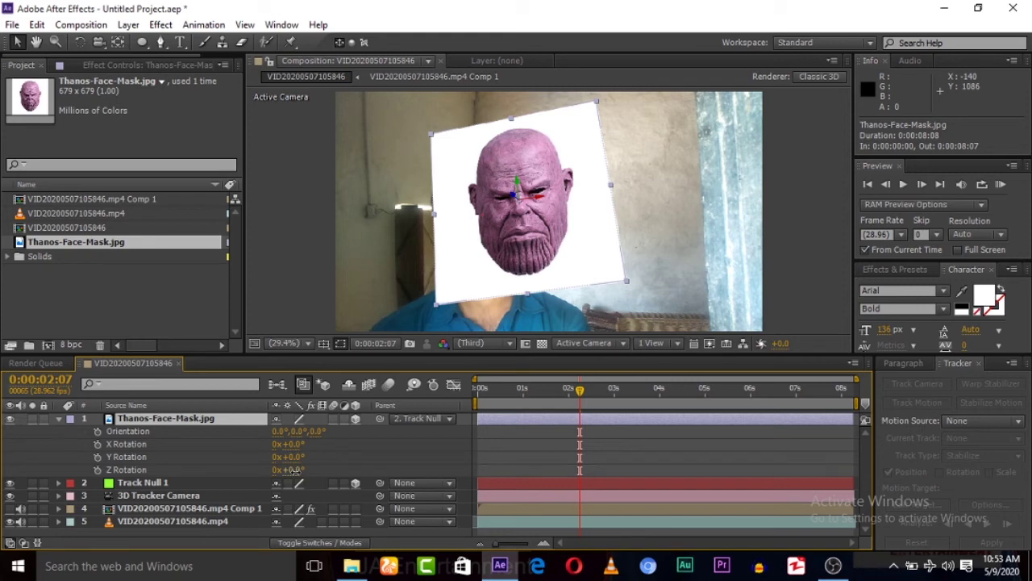
pyautogui.moveTo(295, 470); pyautogui.dragTo(296, 457)
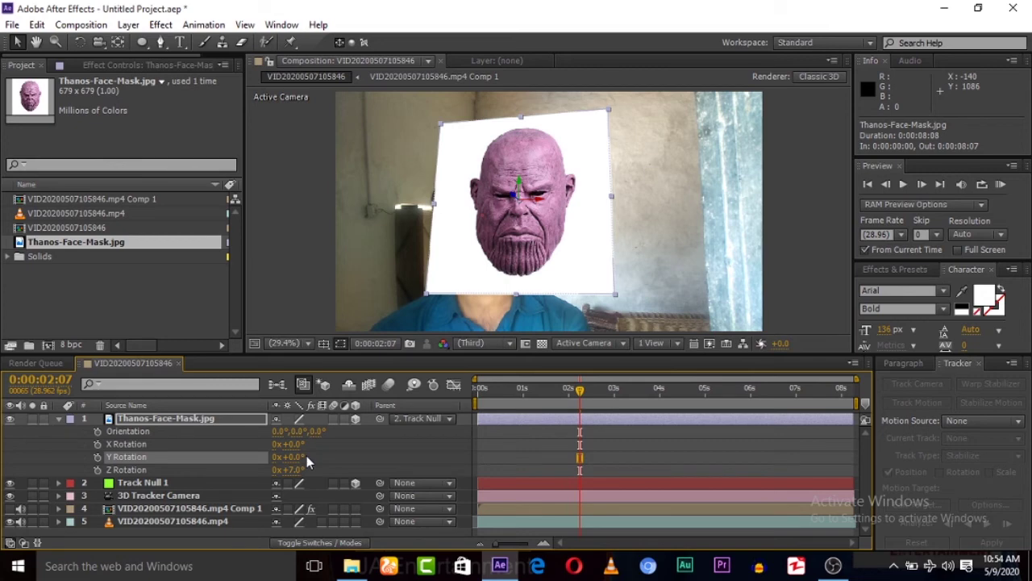
pyautogui.moveTo(295, 464); pyautogui.dragTo(285, 458)
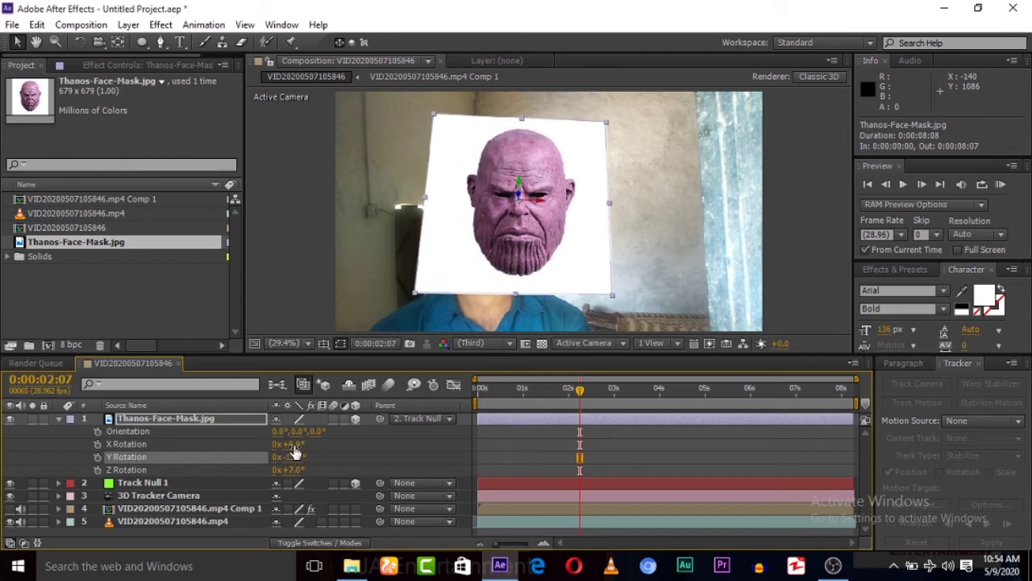
pyautogui.moveTo(295, 443); pyautogui.dragTo(306, 445)
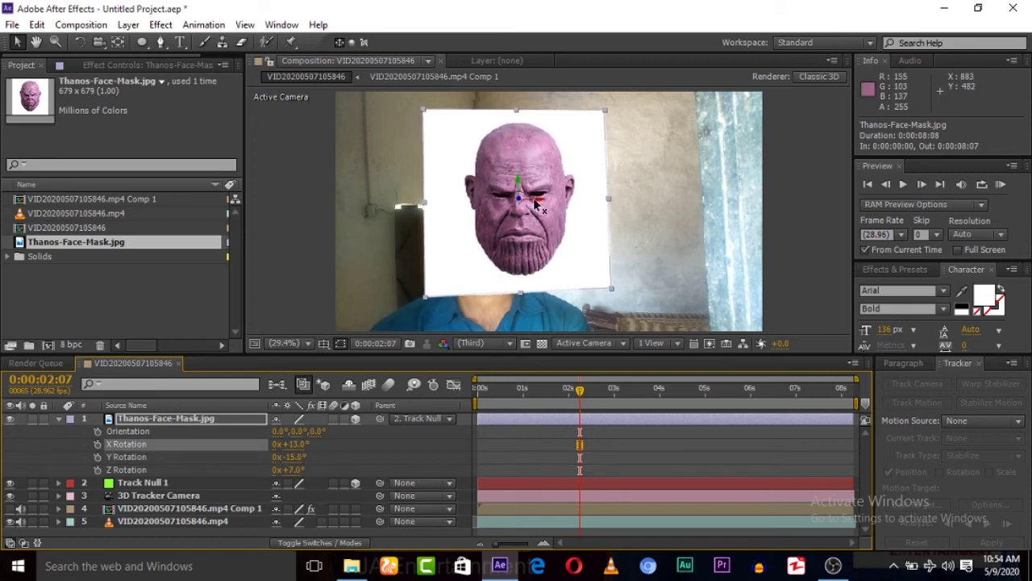
pyautogui.moveTo(535, 201); pyautogui.dragTo(489, 192)
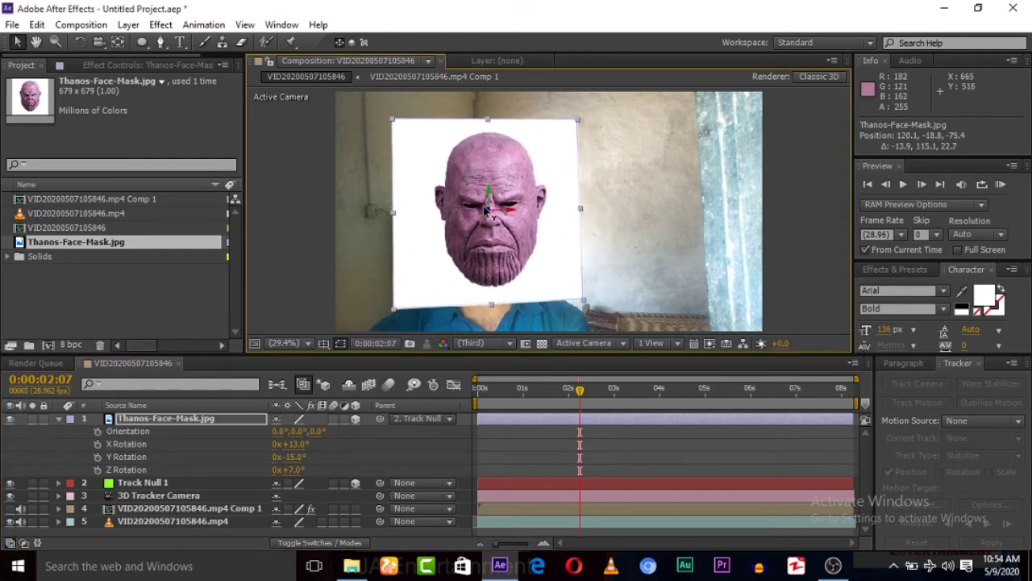
# Apply the Color Key effect to the mask layer, sample its white background as key color, and set Color Tolerance to 12
pyautogui.click(150, 421)
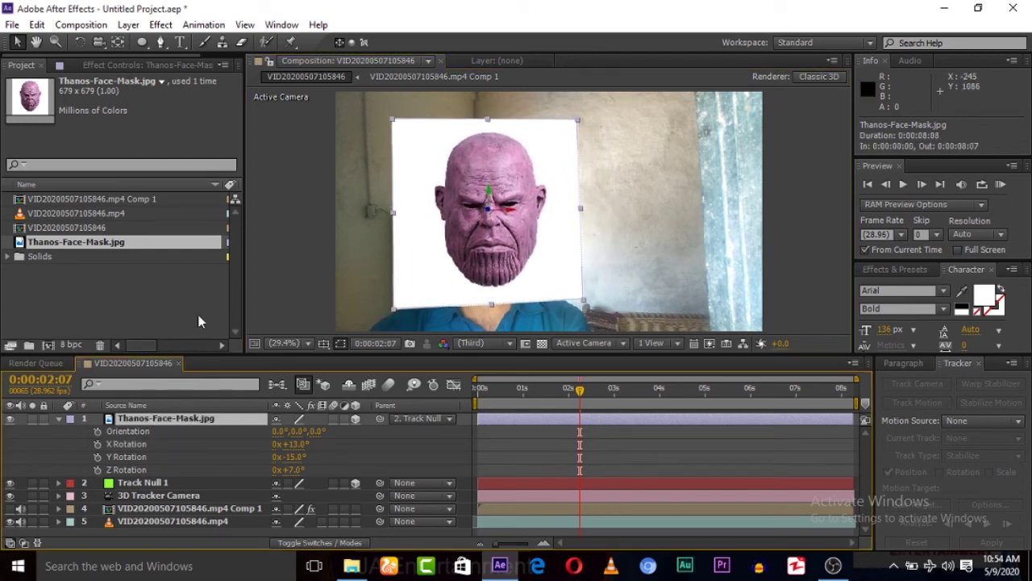
pyautogui.click(160, 25)
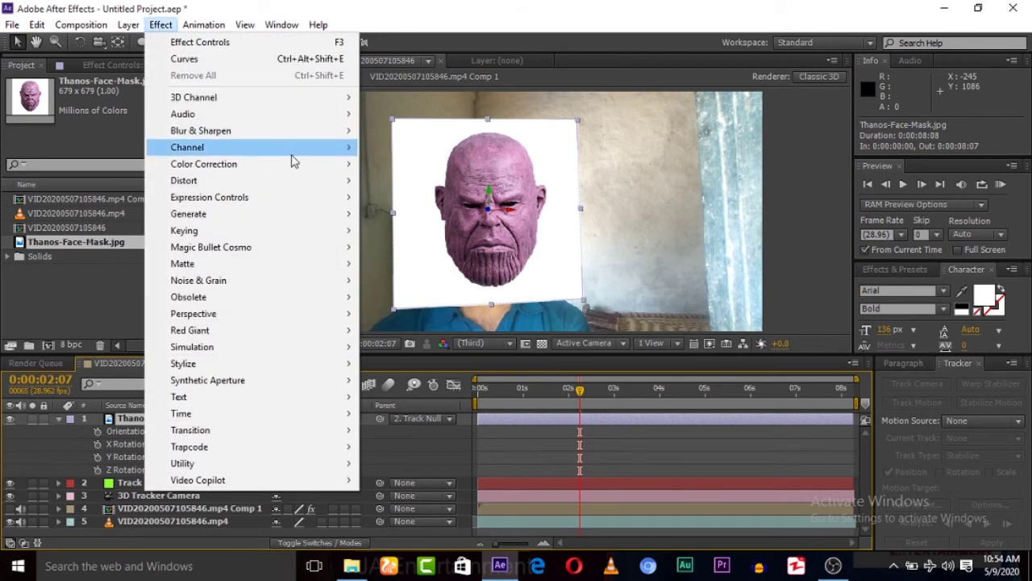
pyautogui.moveTo(308, 230)
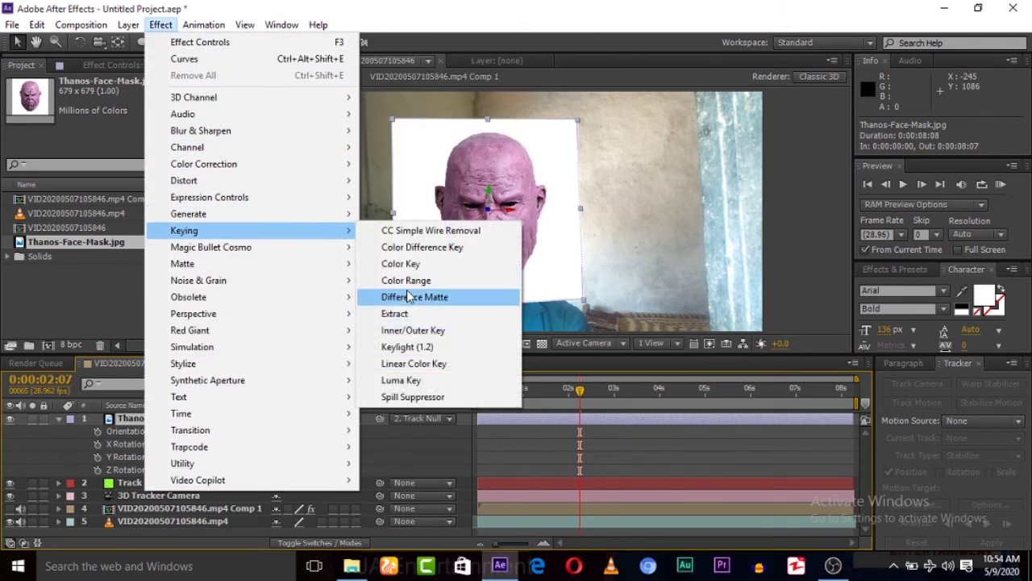
pyautogui.click(403, 266)
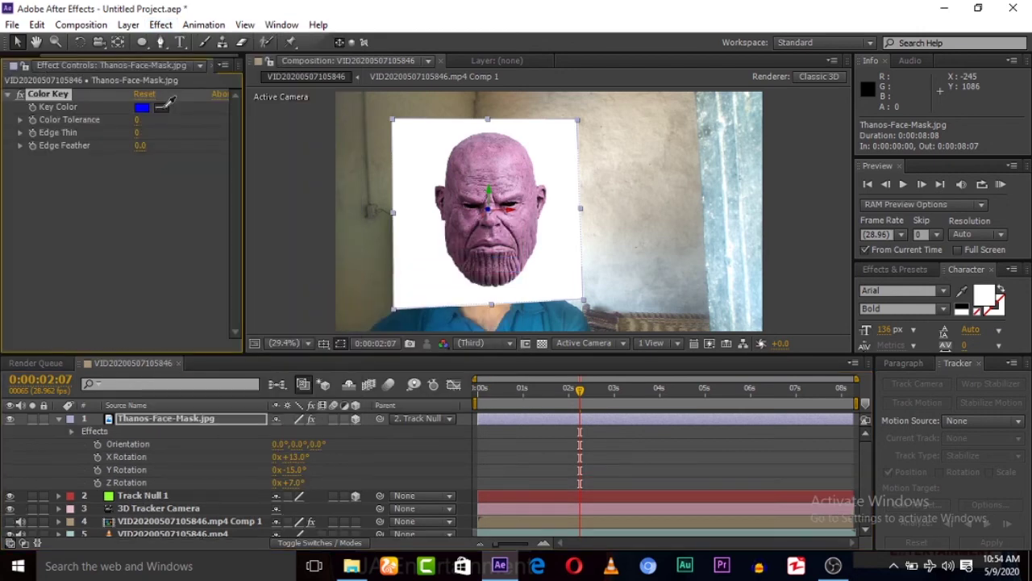
pyautogui.click(162, 107)
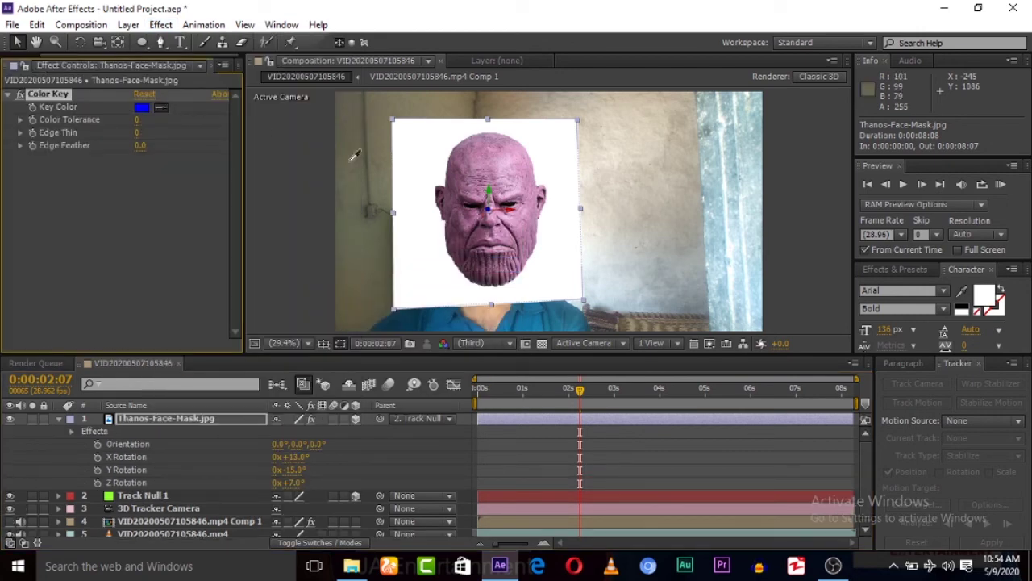
pyautogui.click(427, 147)
pyautogui.moveTo(137, 120); pyautogui.dragTo(144, 118)
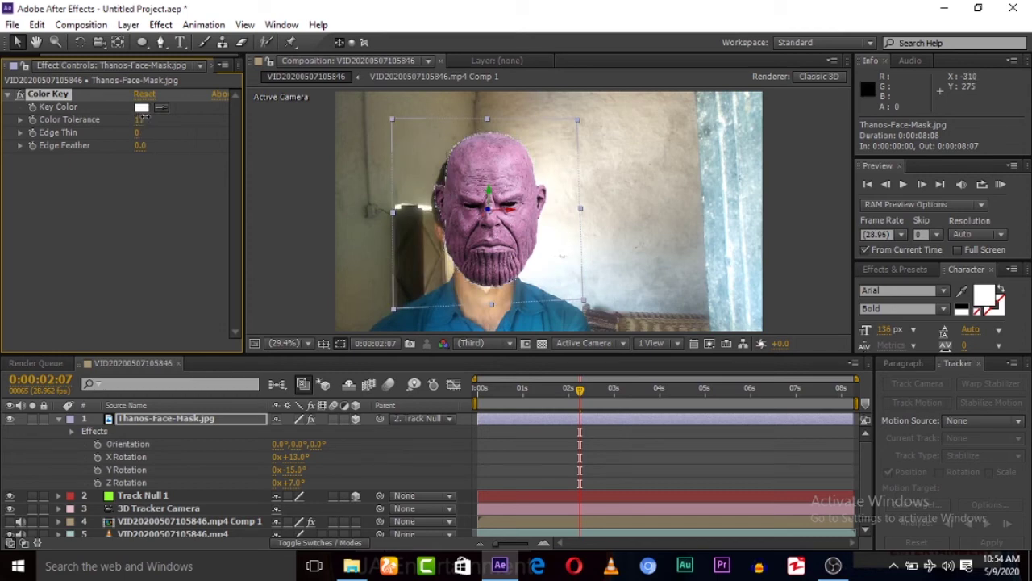
# Scale the mask to 368% and align it with the man's head at about 45.5, -23.5, -97.0
pyautogui.moveTo(498, 212); pyautogui.dragTo(489, 210)
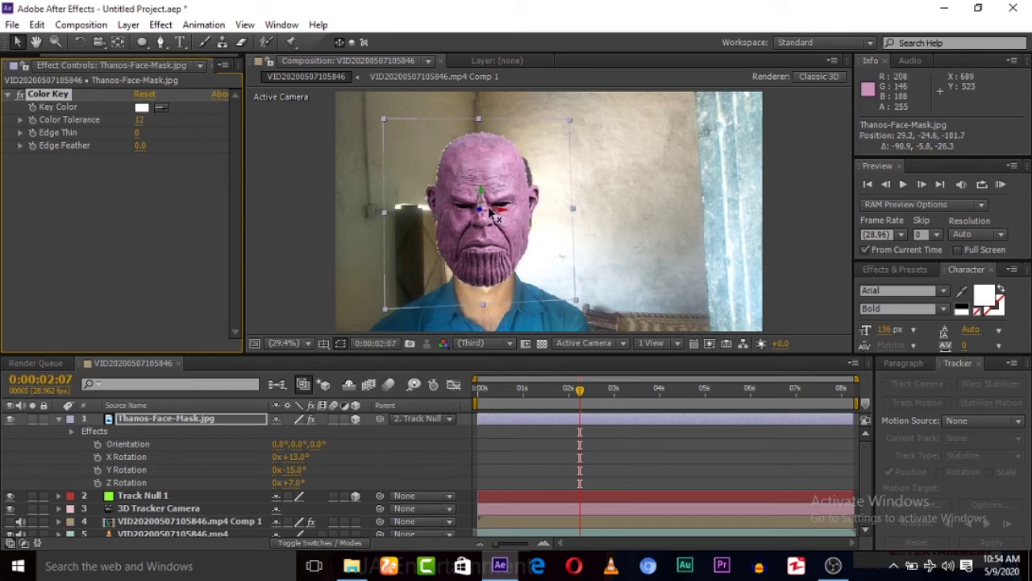
pyautogui.press('s')
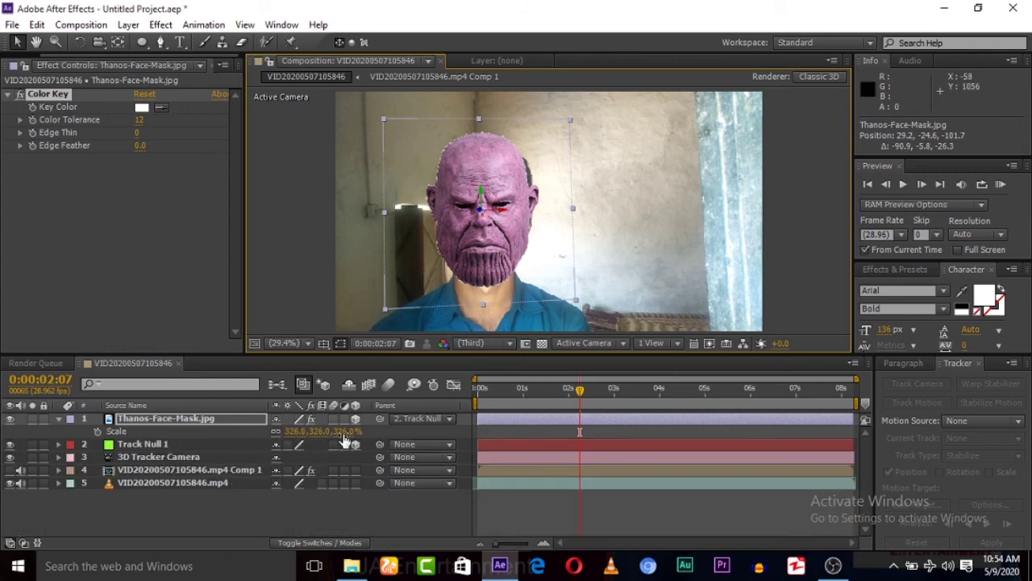
pyautogui.moveTo(345, 440); pyautogui.dragTo(377, 440)
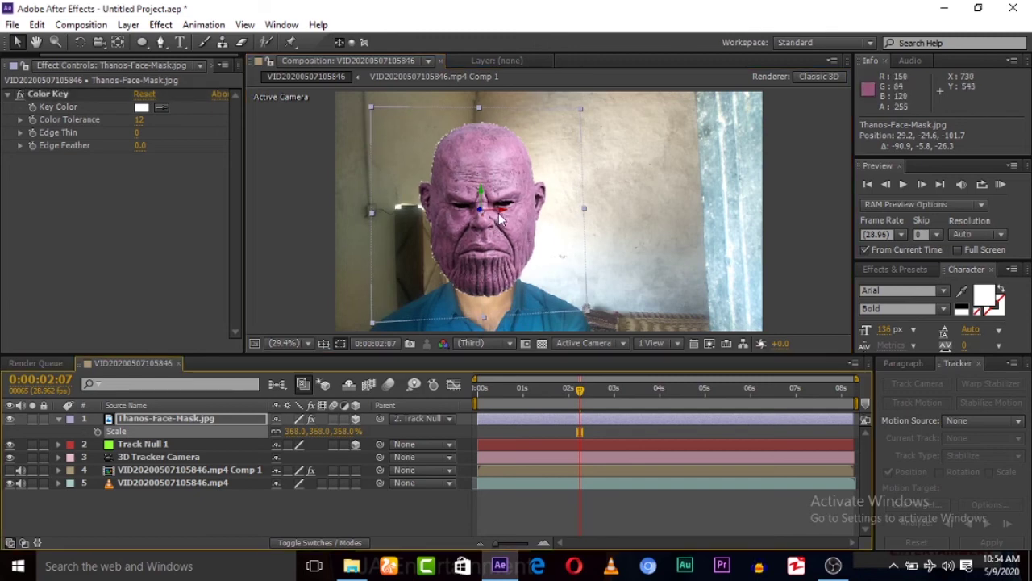
pyautogui.moveTo(502, 214); pyautogui.dragTo(507, 214)
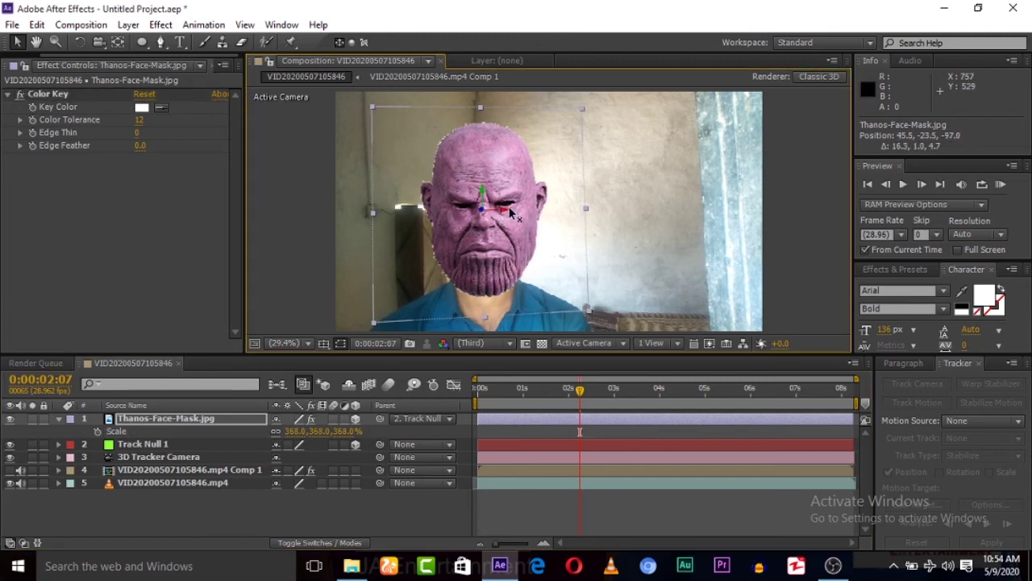
# Run a RAM preview from the first frame to check how the mask follows the head, stopping around 0:00:02:20
pyautogui.click(867, 184)
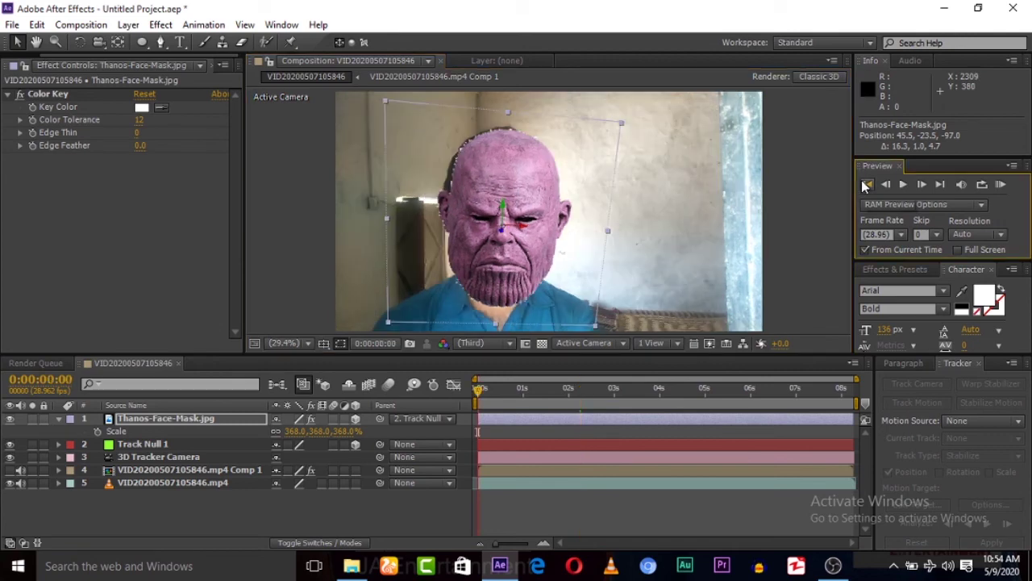
pyautogui.click(999, 185)
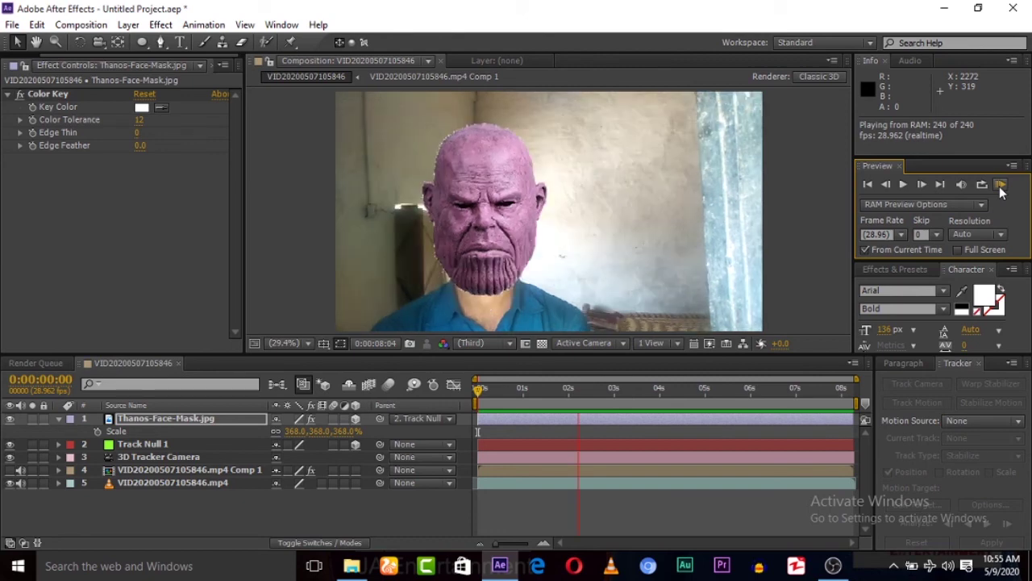
pyautogui.click(1000, 185)
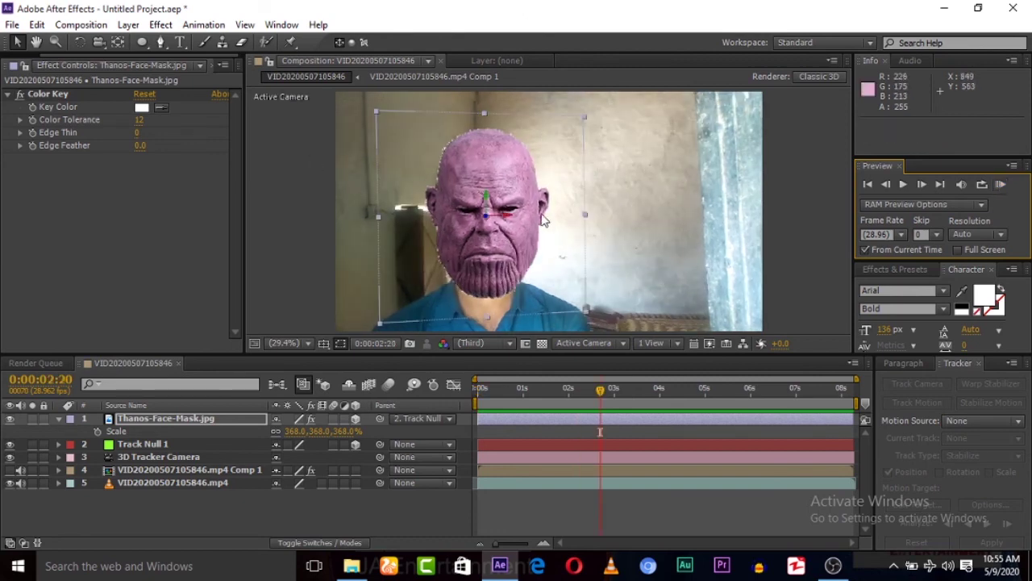
# Try to raise the mask layer along its Y axis, and undo the move
pyautogui.click(142, 413)
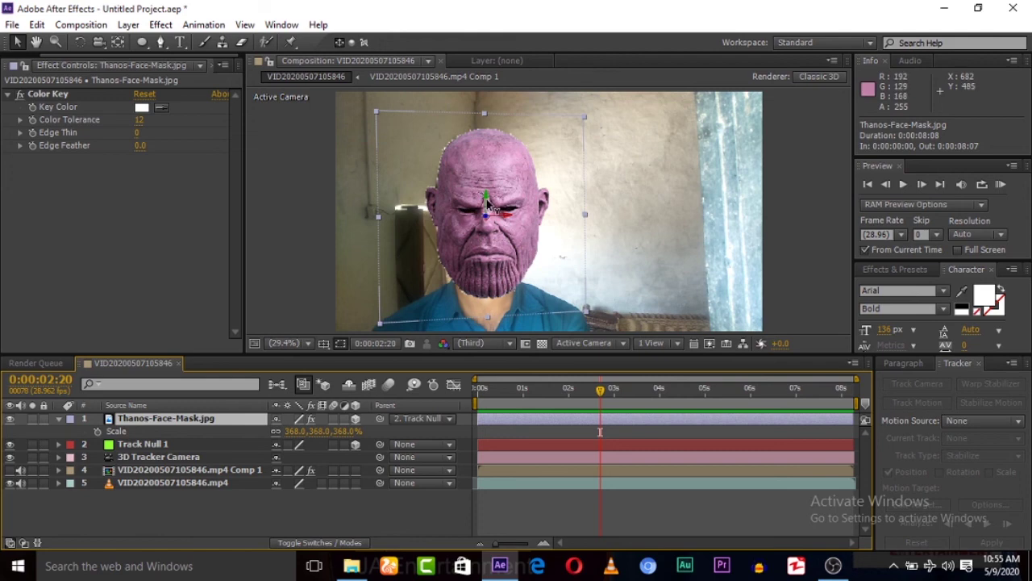
pyautogui.moveTo(488, 206); pyautogui.dragTo(485, 177)
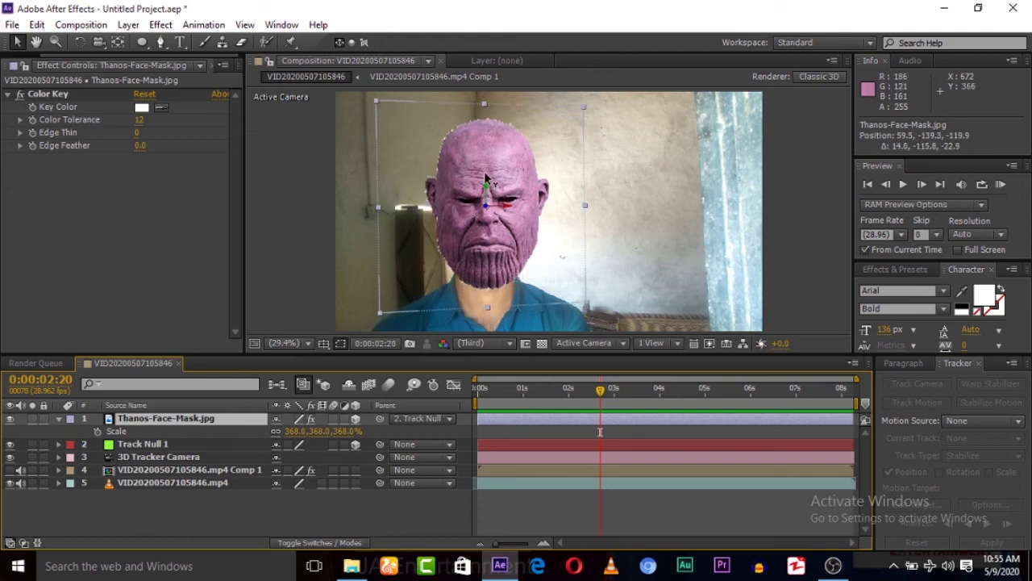
pyautogui.hotkey('ctrl', 'z')
pyautogui.click(162, 422)
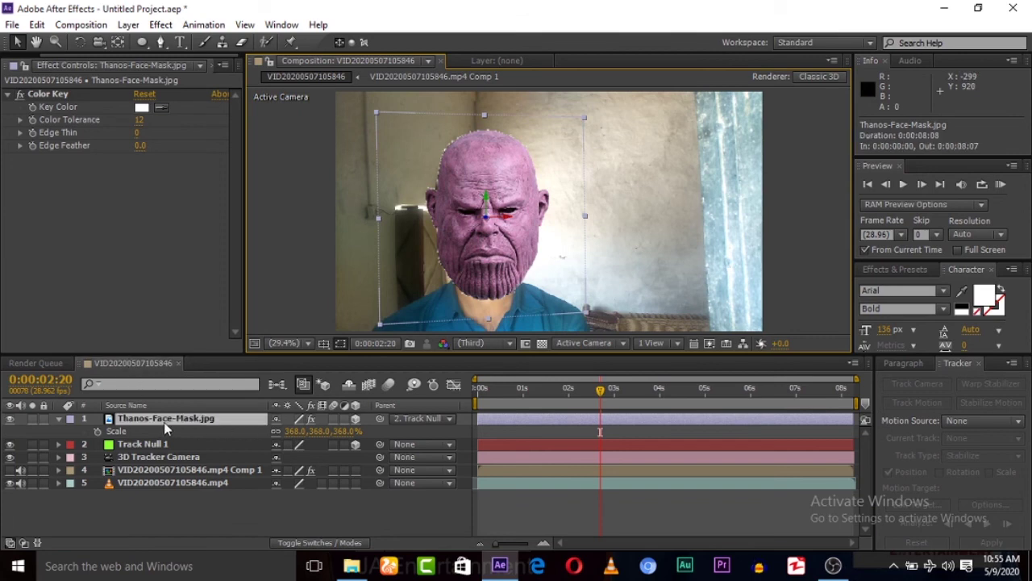
# Preview the masked head from the start once more, and return to the first frame
pyautogui.click(867, 189)
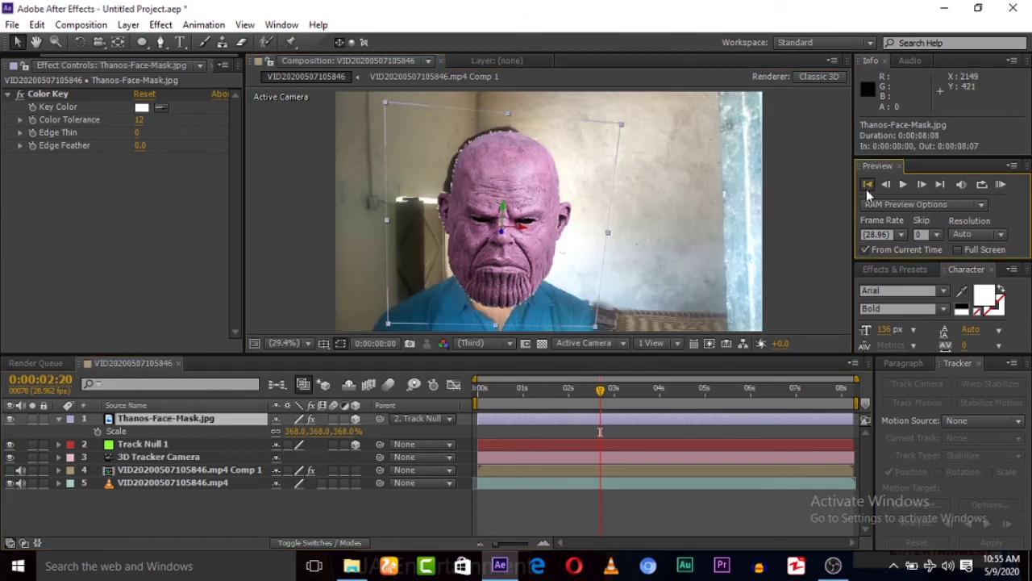
pyautogui.click(1000, 184)
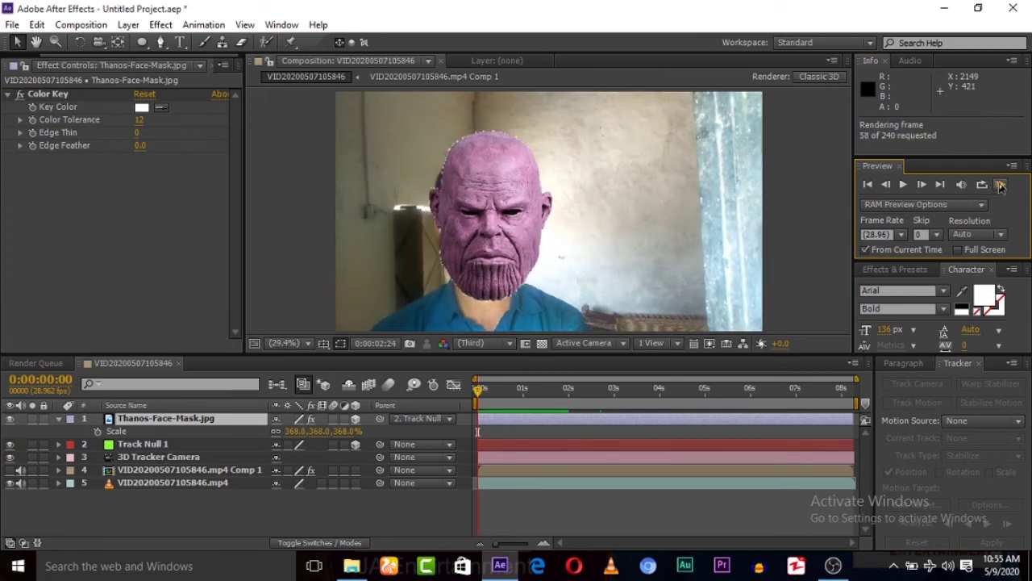
pyautogui.click(867, 185)
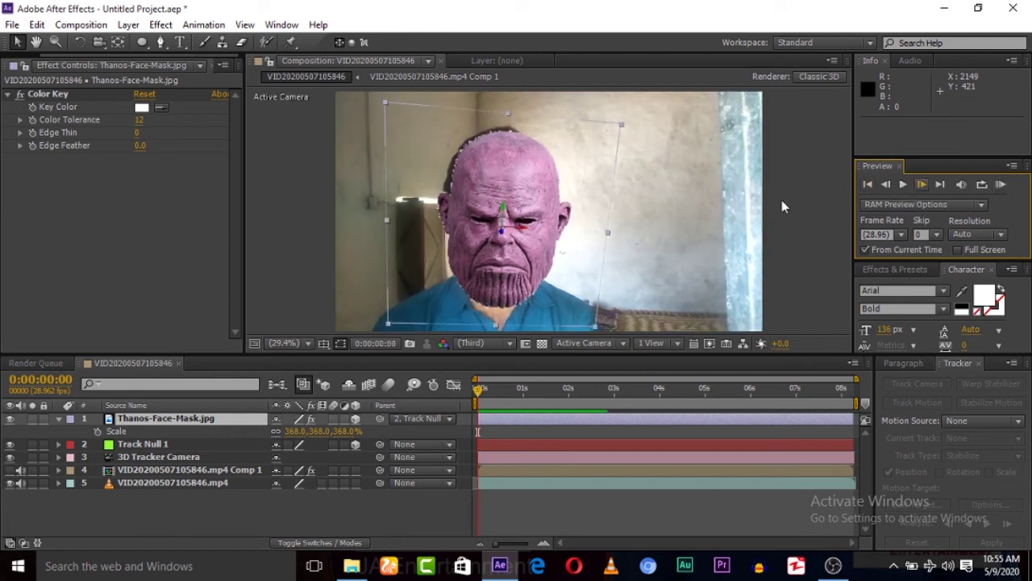
# Reposition the mask at the first frame to about -6.7, -79.5, -124.3, and select the VID20200507105846.mp4 Comp 1 layer
pyautogui.moveTo(501, 211); pyautogui.dragTo(515, 222)
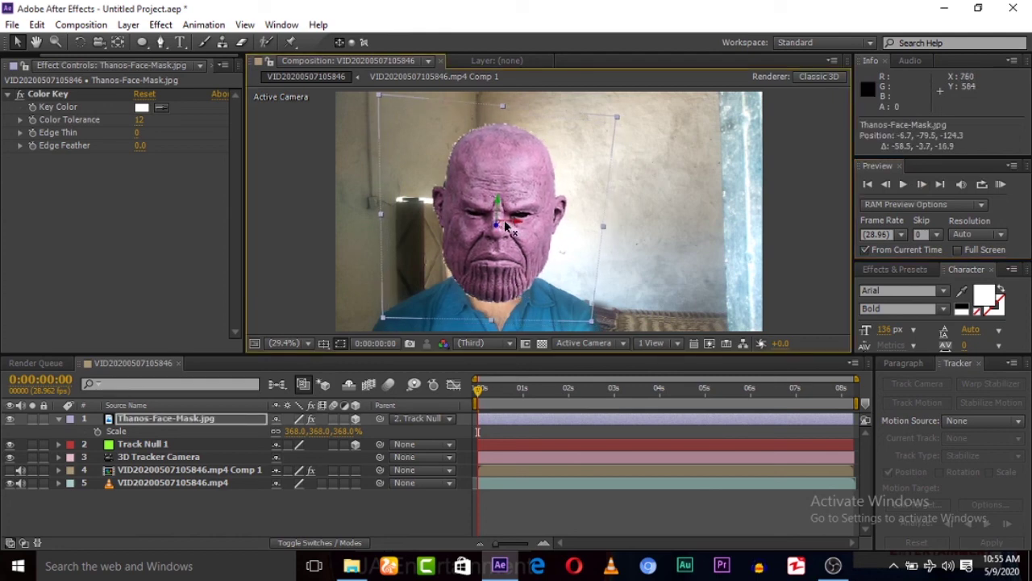
pyautogui.click(129, 469)
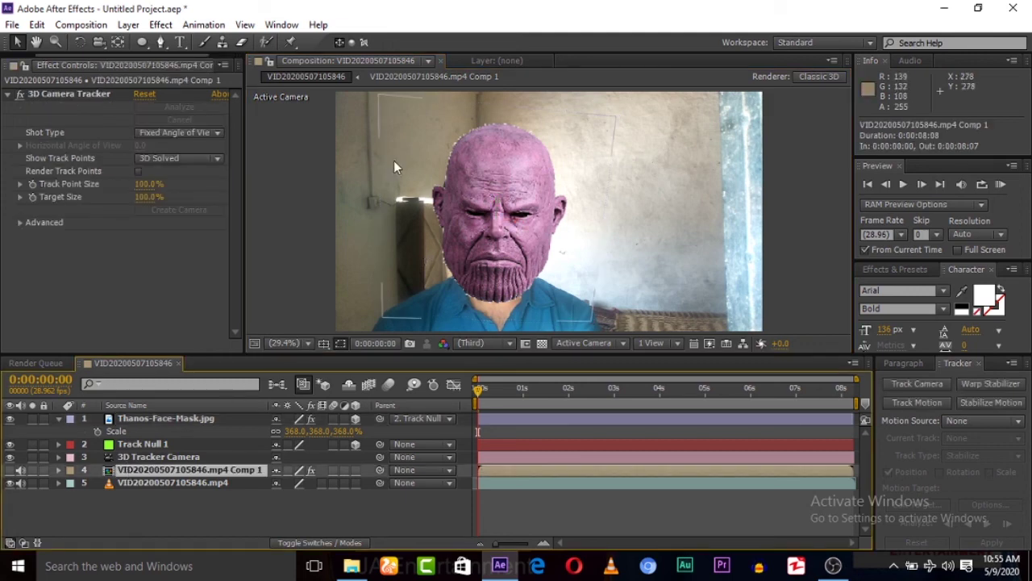